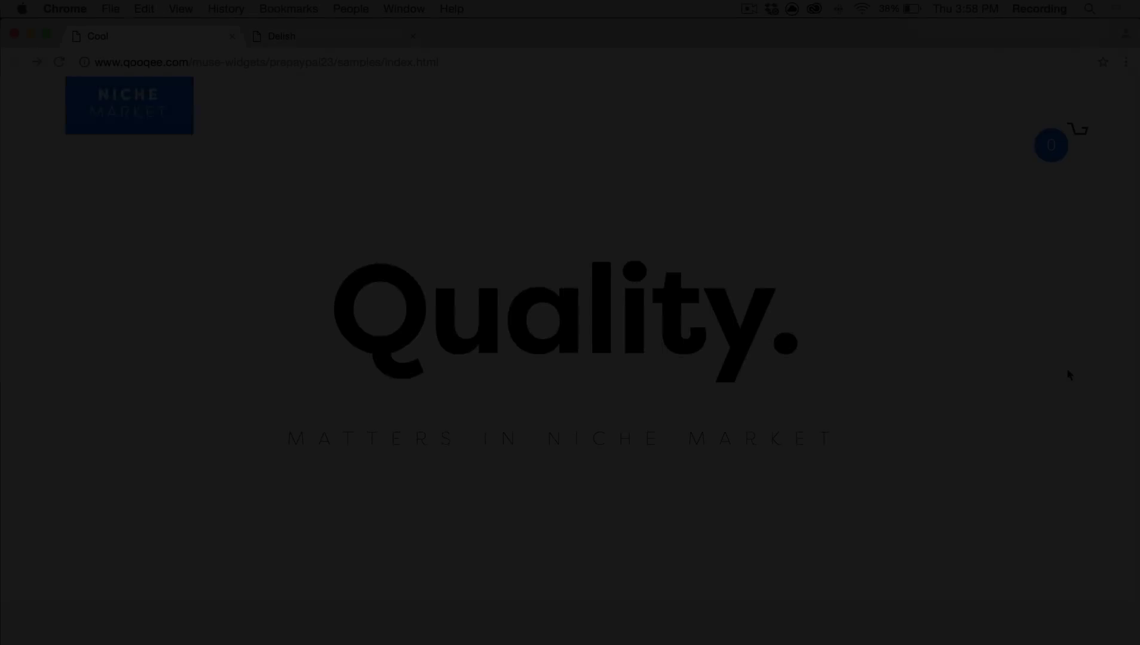
Add the Kafex coffee pot and a TooSee-size Woox to the demo shop cart
scroll(1066, 368, "down", 5)
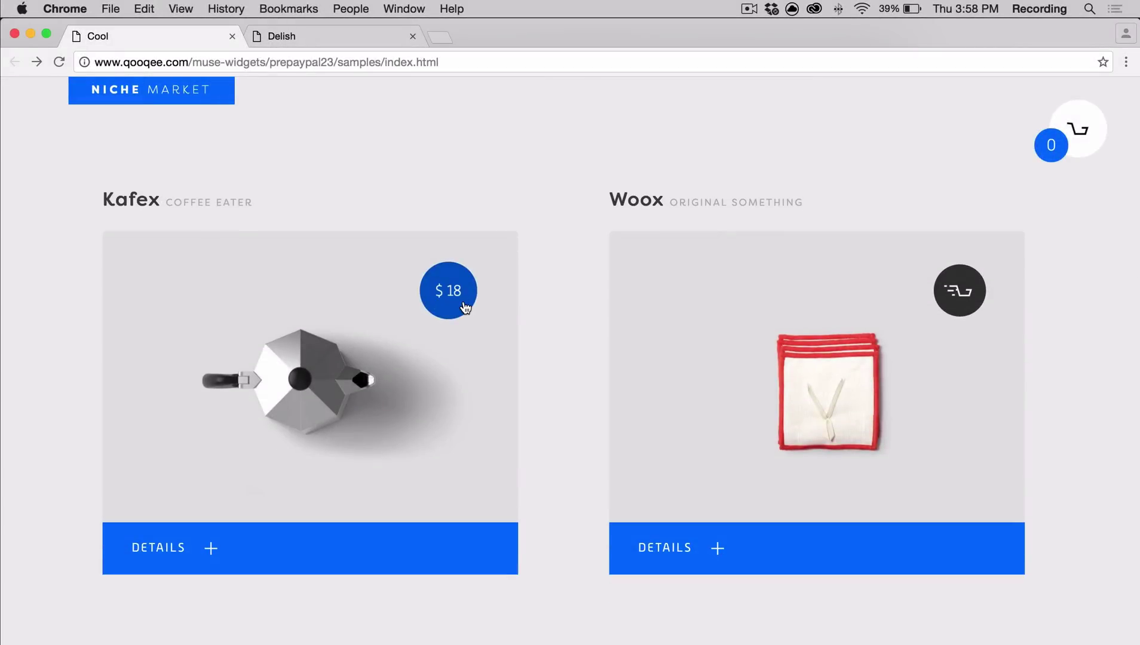
left_click(464, 309)
left_click(572, 155)
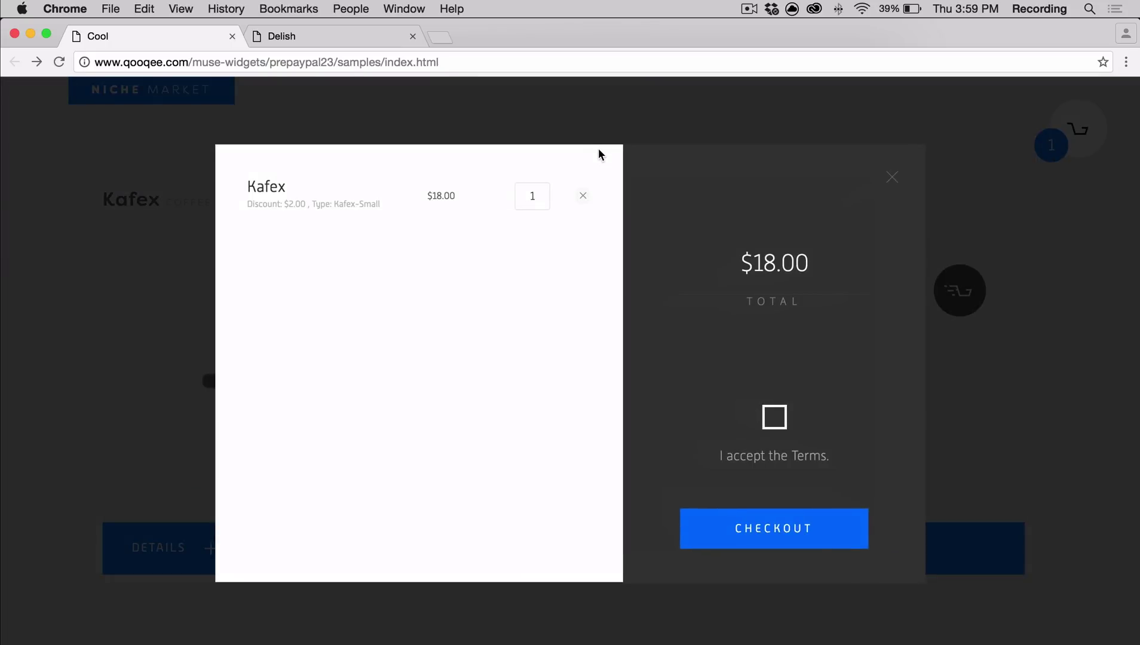
left_click(894, 178)
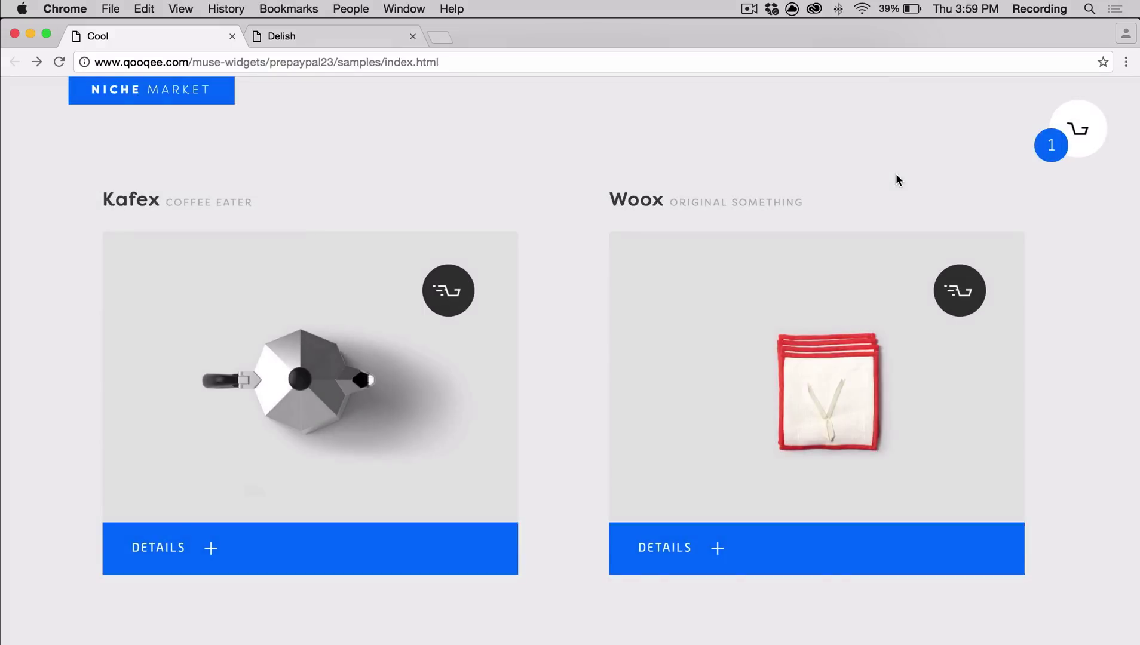
left_click(680, 560)
left_click(675, 445)
left_click(687, 509)
left_click(734, 535)
left_click(1048, 473)
In the cart, set Kafex to 10 and Woox to 5, accept the terms and check out
left_click(652, 135)
left_click(1078, 122)
left_click(1059, 147)
double_click(531, 197)
type("10")
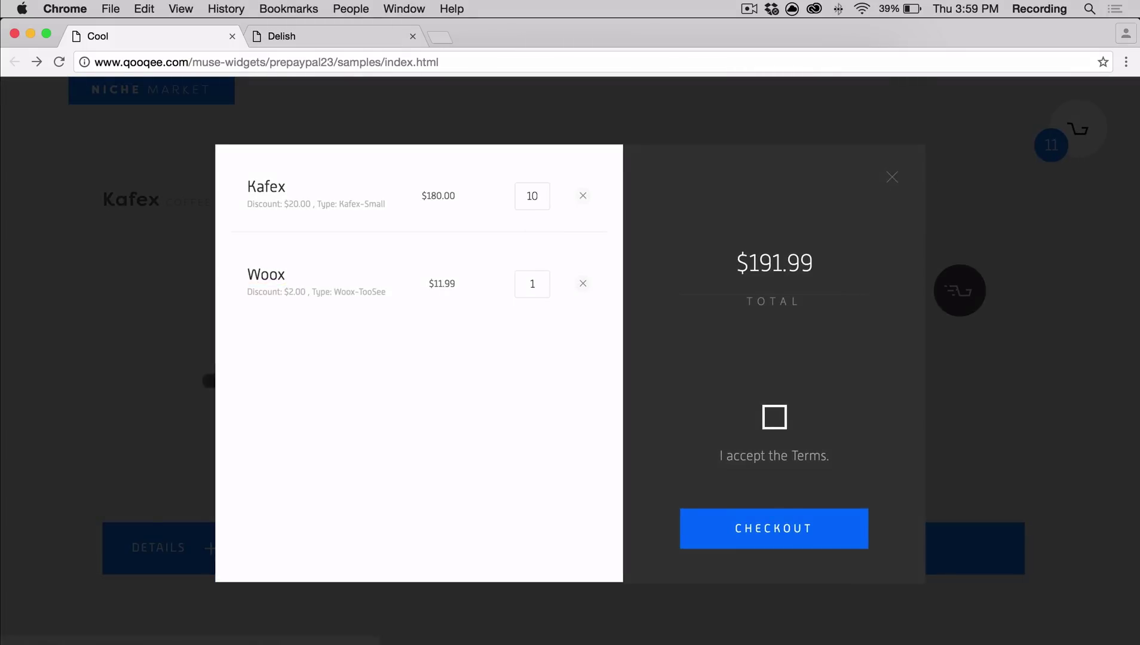
double_click(542, 288)
type("5")
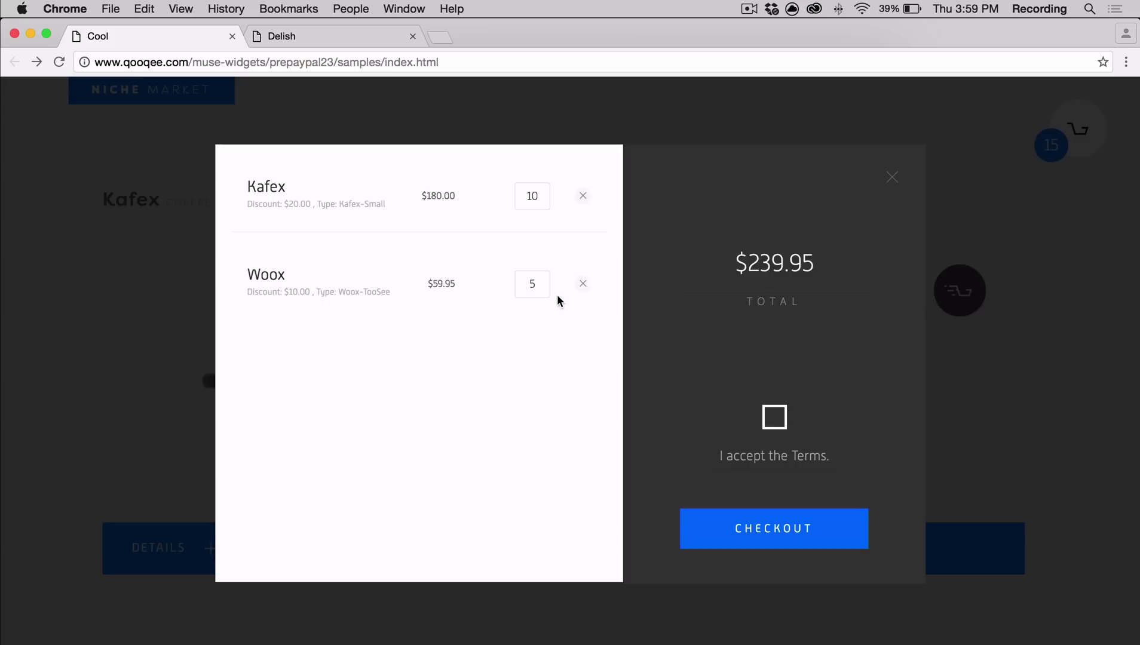
left_click(774, 417)
left_click(787, 533)
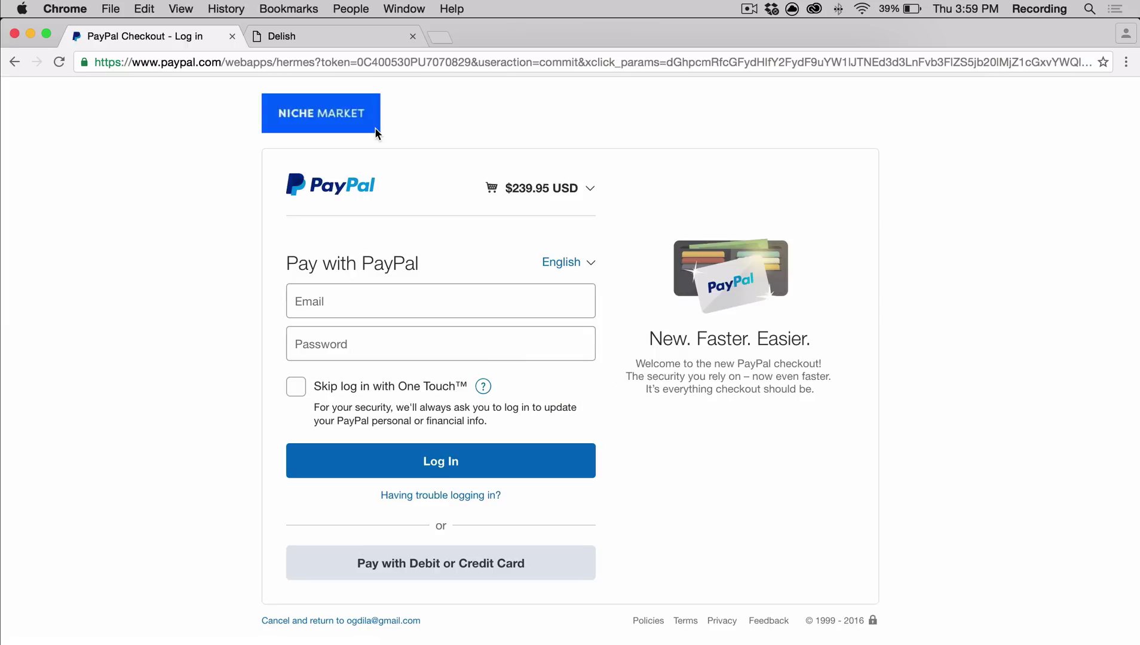
Expand the $239.95 order breakdown with Kafex and Woox details, then add Kood in the Delish shop
left_click(588, 191)
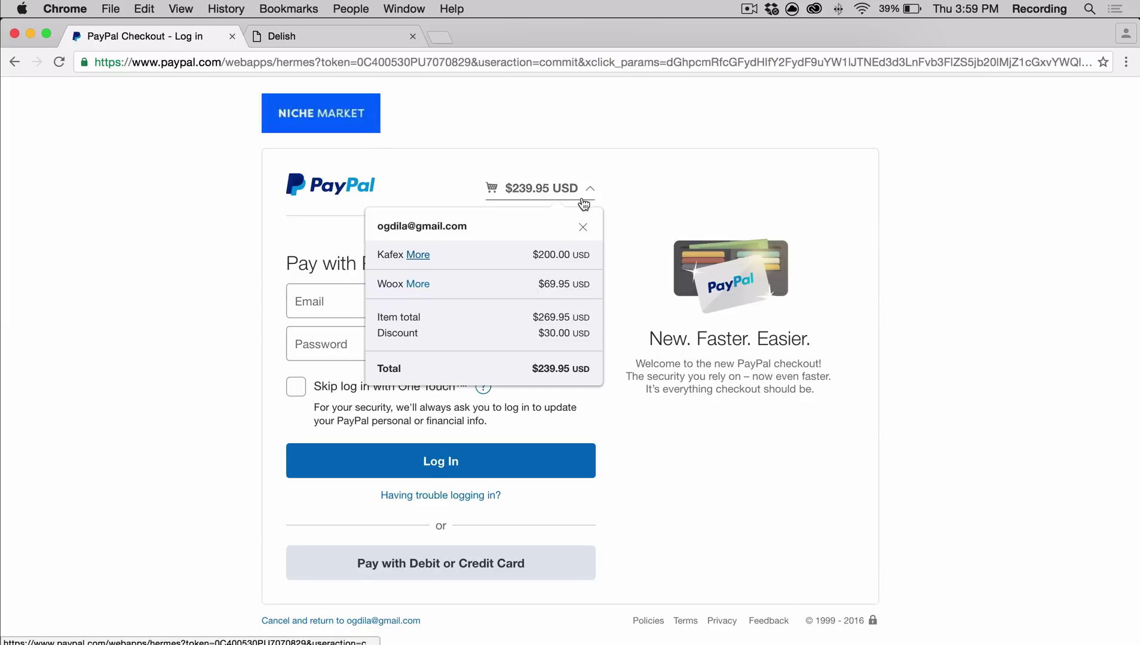
left_click(420, 256)
left_click(418, 360)
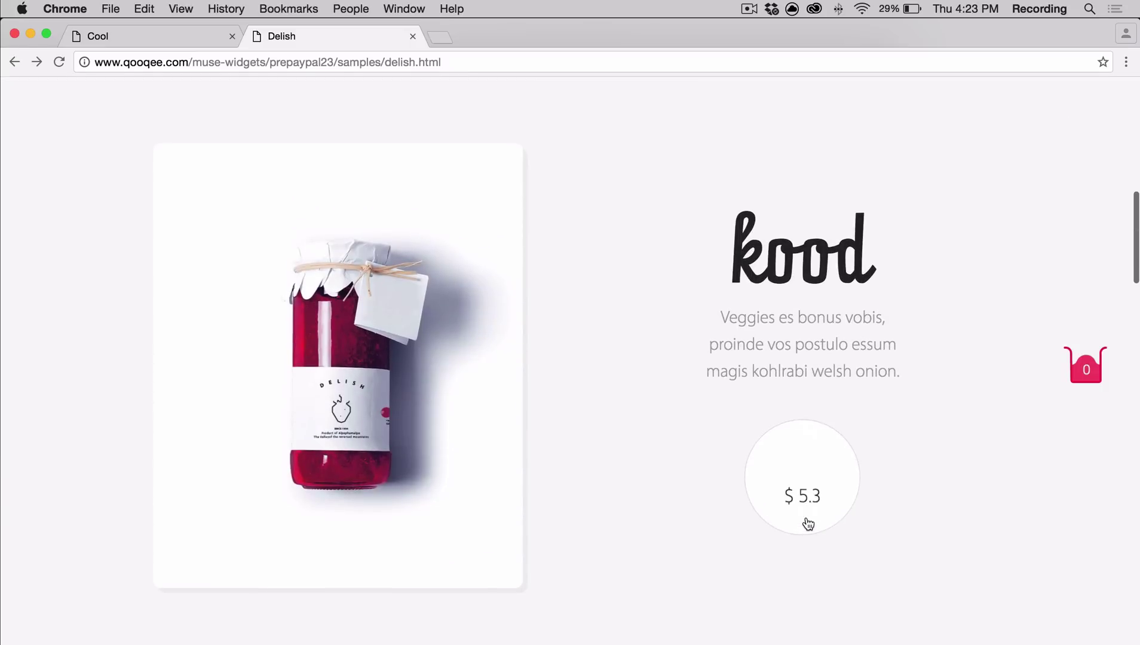
left_click(808, 524)
Add Bezol (Blue | $5), Jax and poir jars to the Delish cart
scroll(669, 421, "down", 10)
left_click(327, 472)
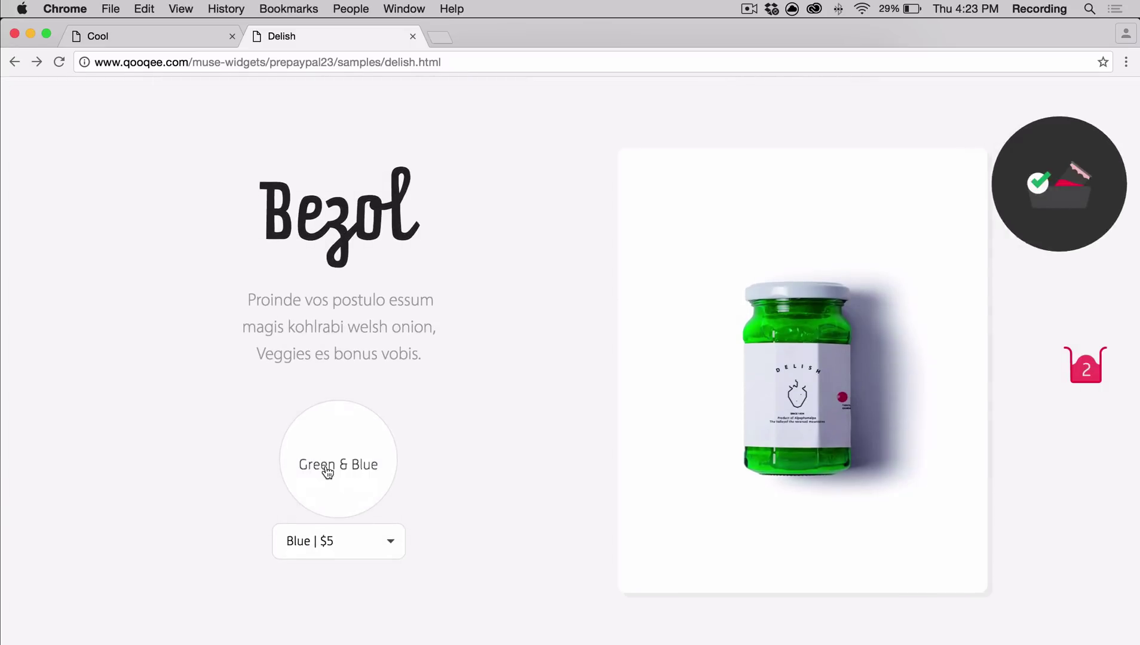
left_click(374, 539)
left_click(374, 615)
left_click(356, 478)
scroll(592, 487, "down", 10)
left_click(832, 412)
scroll(552, 423, "down", 10)
left_click(323, 389)
In the cart, set poir quantity to 10, accept the terms and proceed to PayPal checkout
left_click(1030, 208)
scroll(504, 272, "down", 1)
scroll(644, 394, "up", 1)
double_click(653, 415)
type("10")
left_click(408, 547)
left_click(685, 554)
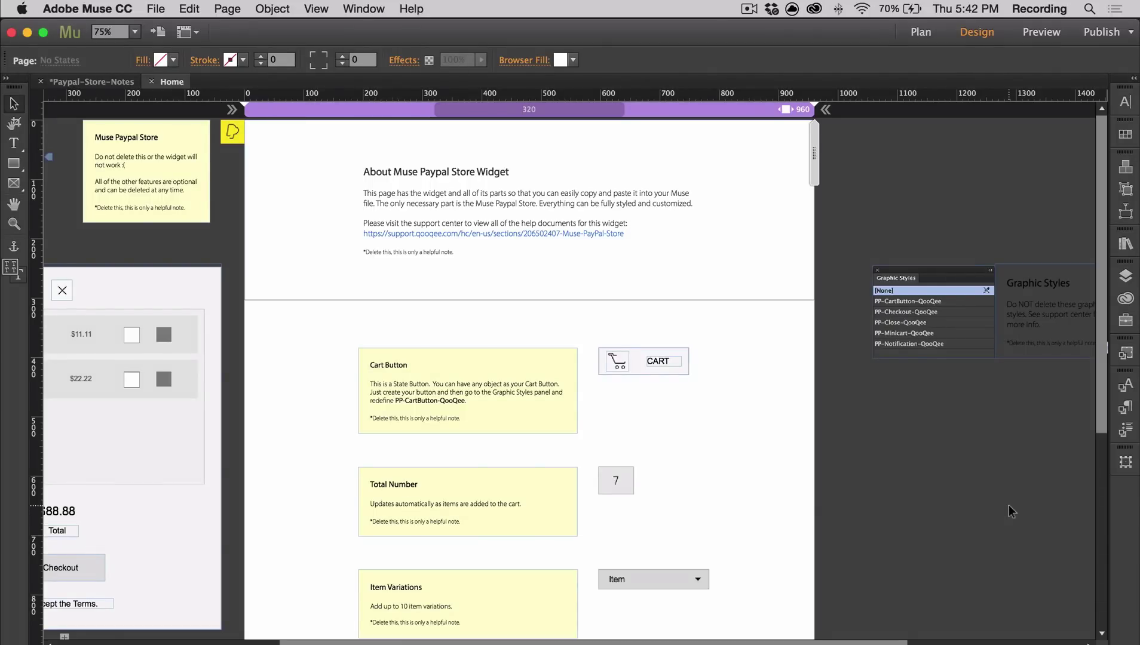
Expand the QooQee PayPal Store widgets in the Library and select the main store widget on the page
left_click(1126, 243)
left_click(930, 364)
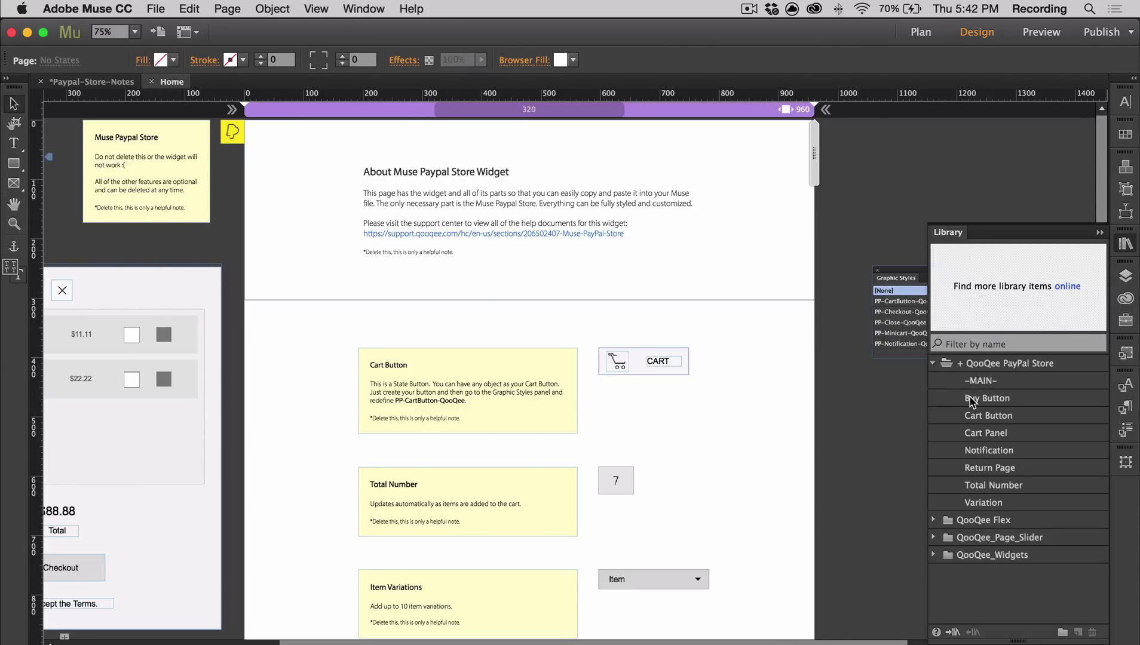
left_click(234, 134)
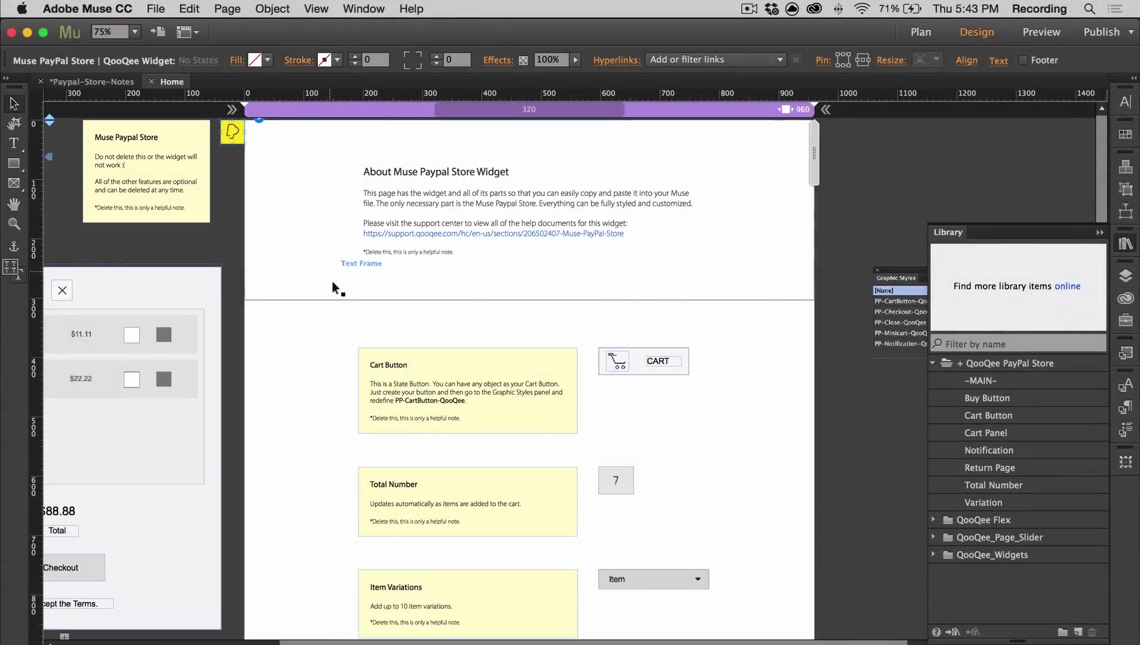
scroll(285, 235, "down", 5)
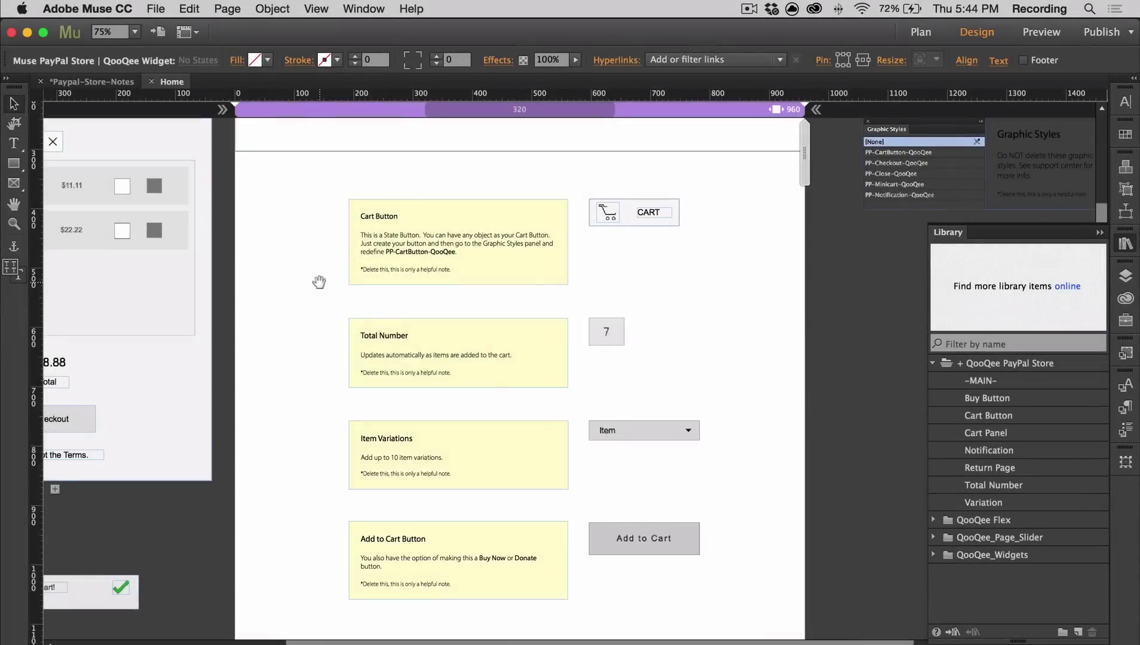
scroll(318, 281, "left", 10)
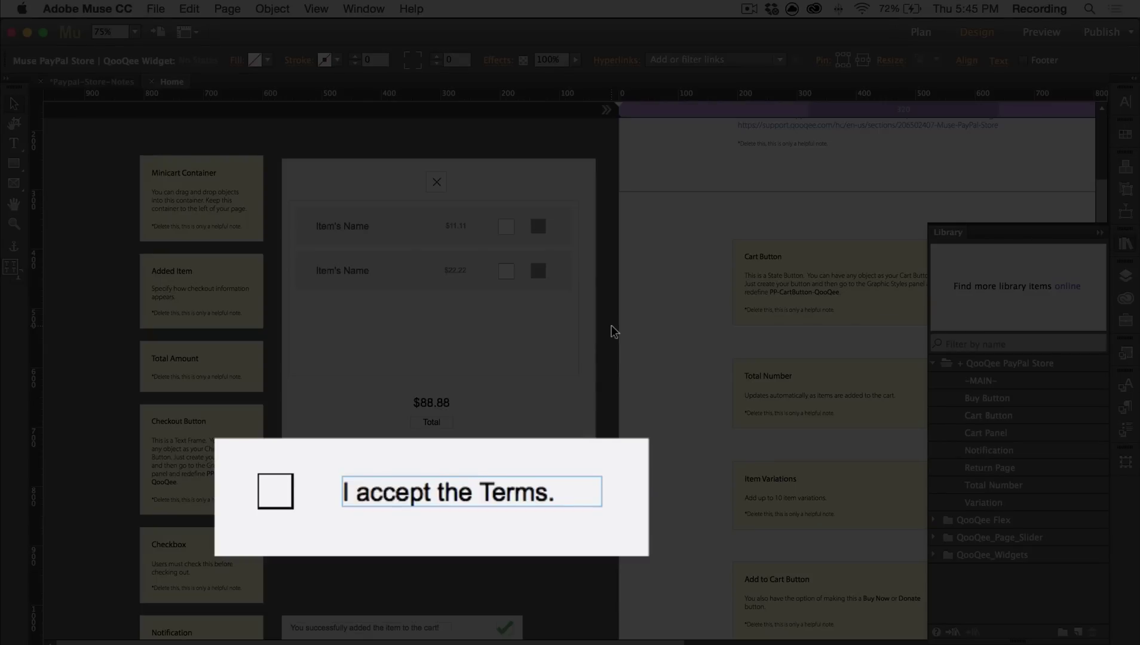
Inspect the terms checkbox widget's options, then zoom out to view the whole page
left_click(385, 469)
left_click(381, 491)
left_click(401, 487)
left_click(608, 424)
left_click(608, 422)
scroll(608, 422, "down", 5)
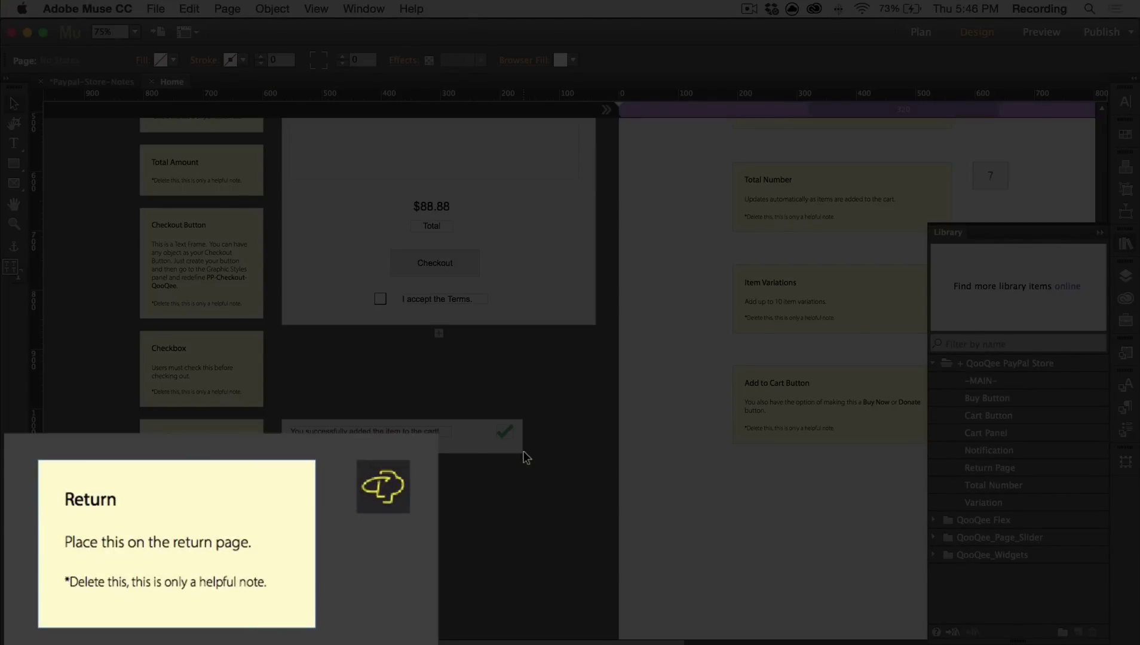
key("super+minus")
key("super+minus")
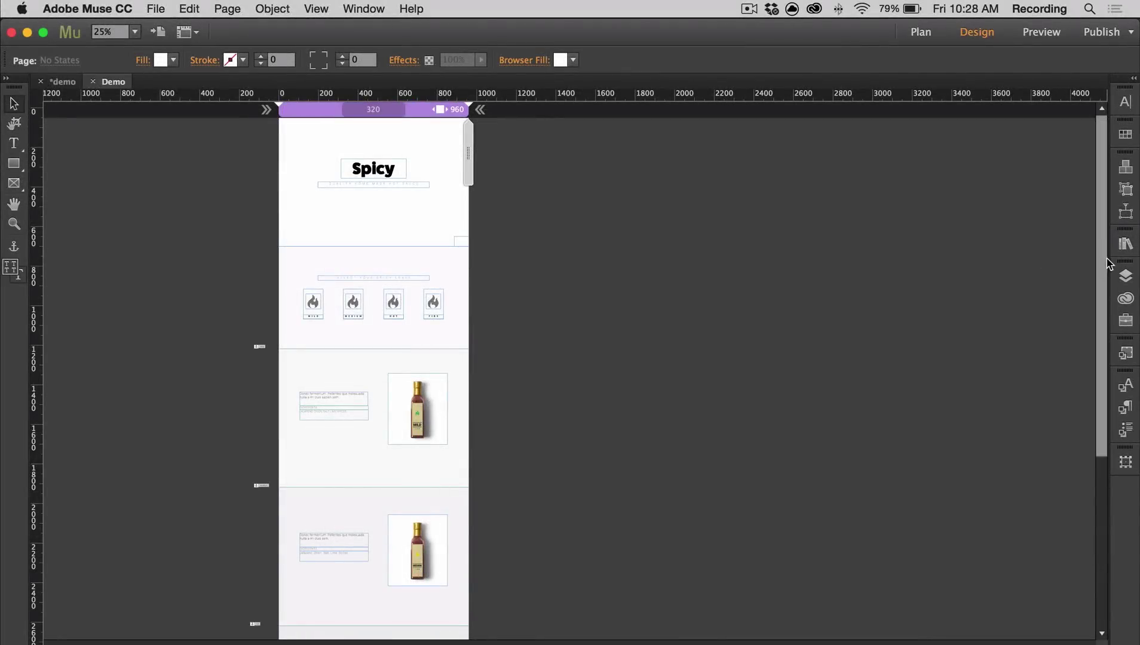
Drag the -MAIN- store widget onto the Spicy page and enter the PayPal account e-mail
left_click(1119, 248)
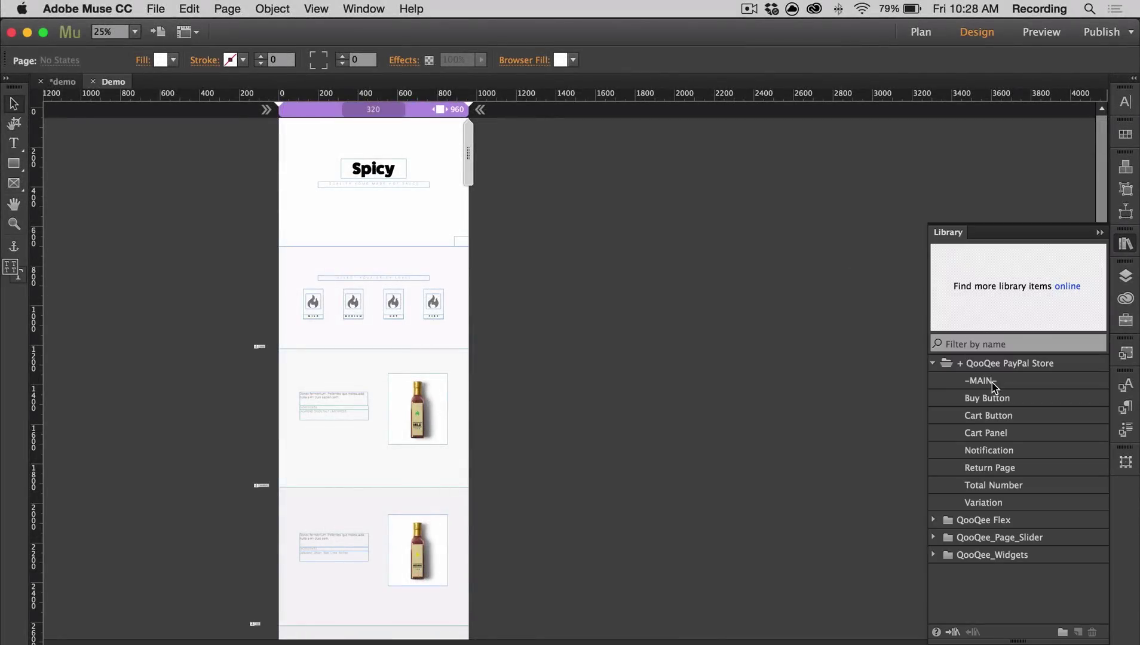
left_click(1014, 386)
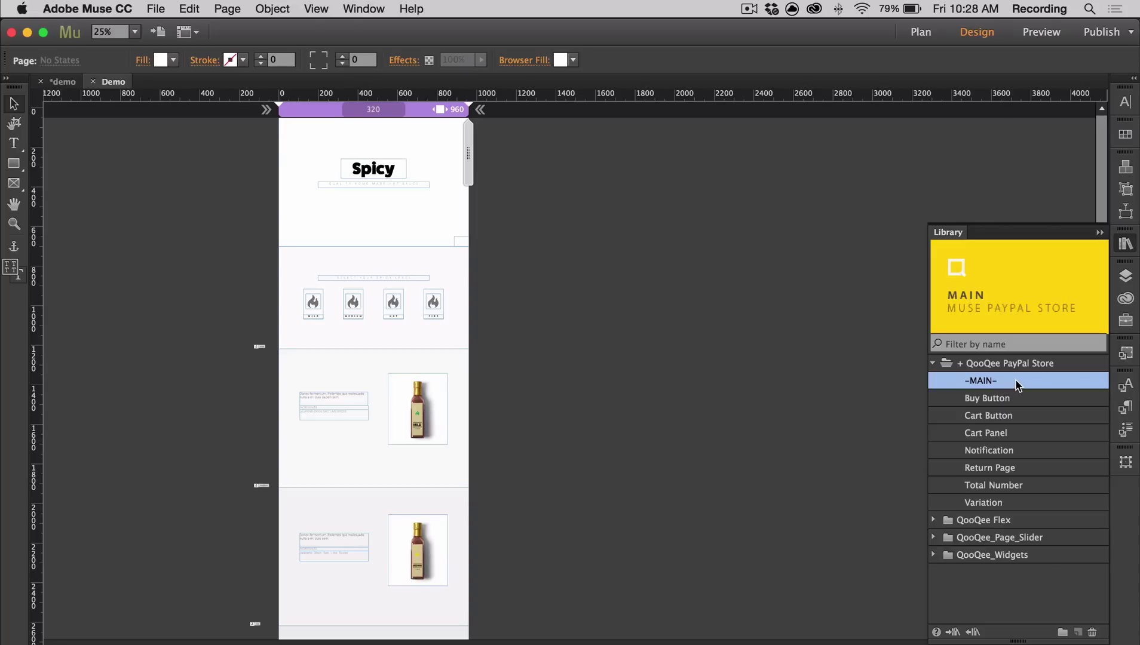
left_click_drag(1015, 384, 253, 121)
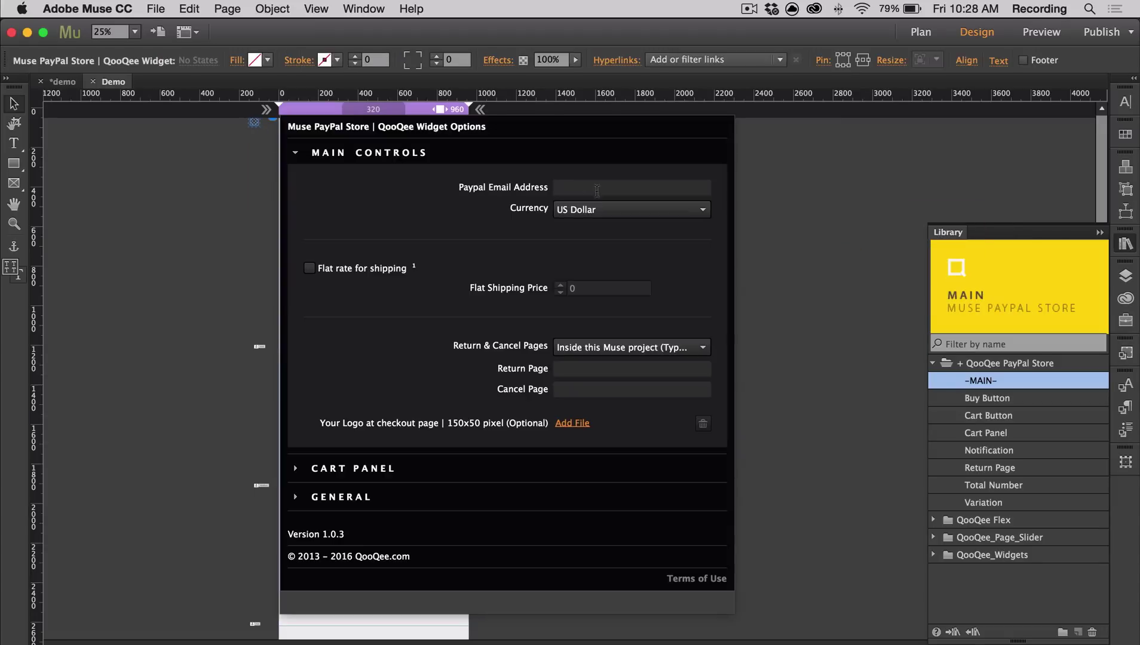
left_click(601, 190)
Keep return pages inside this Muse project, with Return as return page and Demo as cancel page
left_click(624, 348)
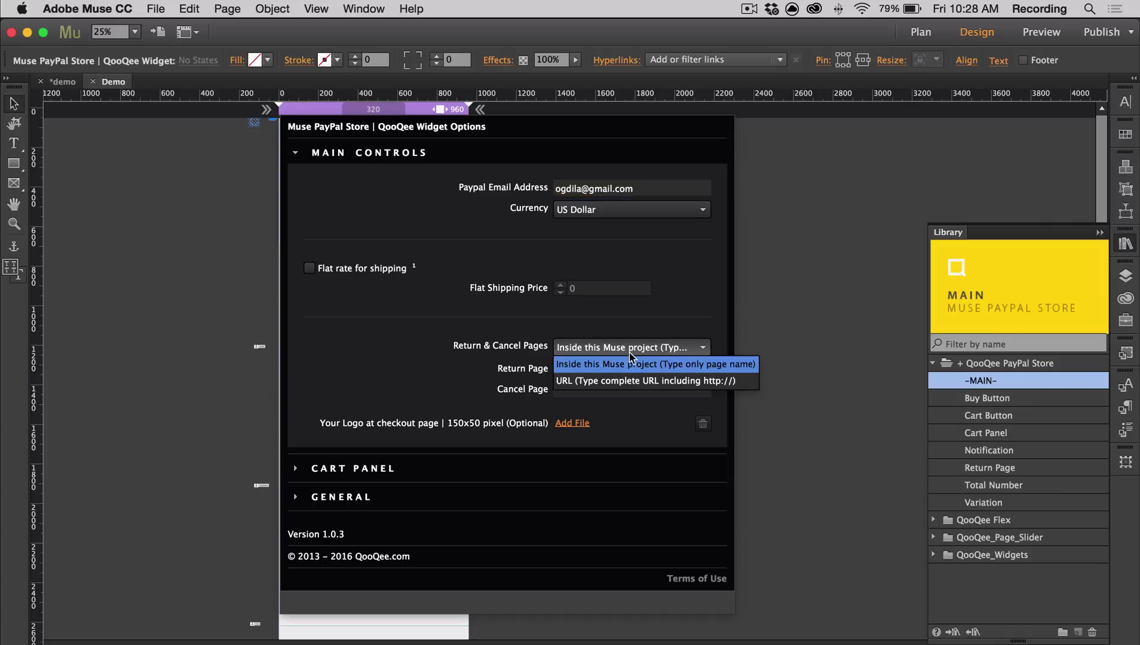
left_click(631, 363)
left_click(617, 374)
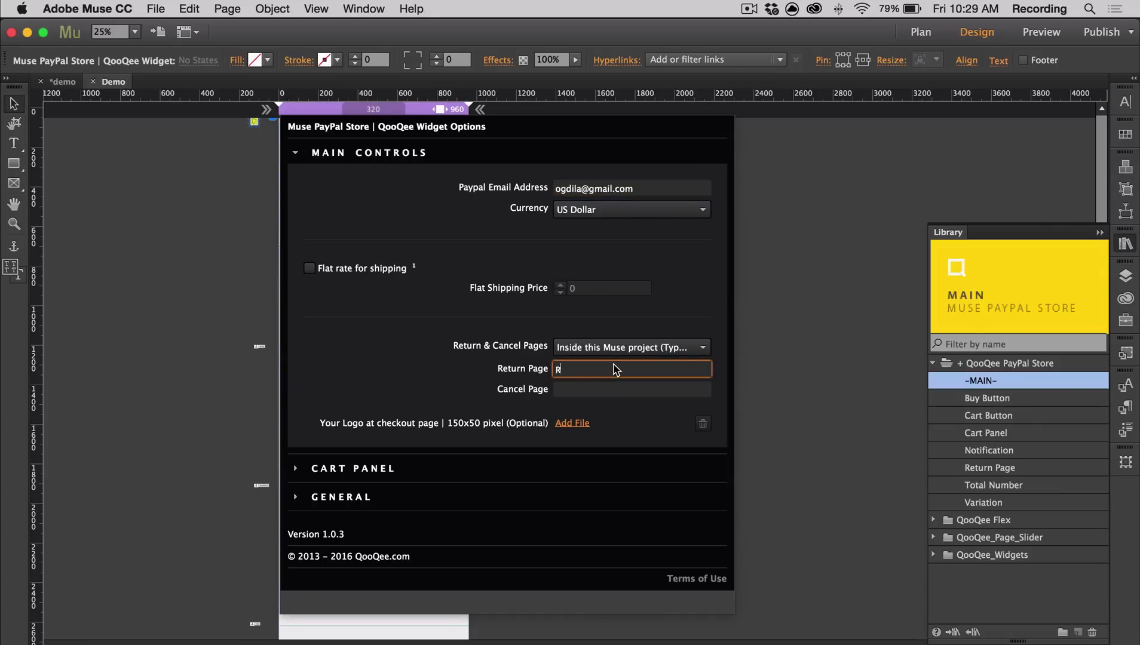
type("Return")
key("Tab")
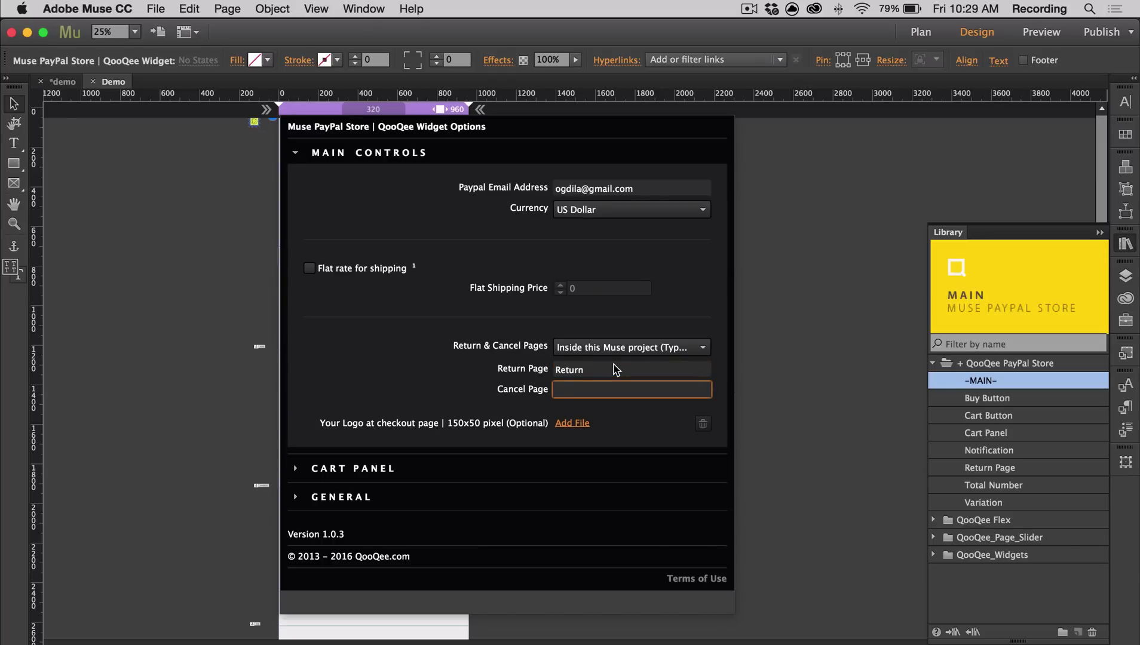
type("Demo")
left_click(775, 311)
key("super+equal")
Place a Buy Button under the Mild bottle with item name Mild and price 5
scroll(642, 442, "down", 5)
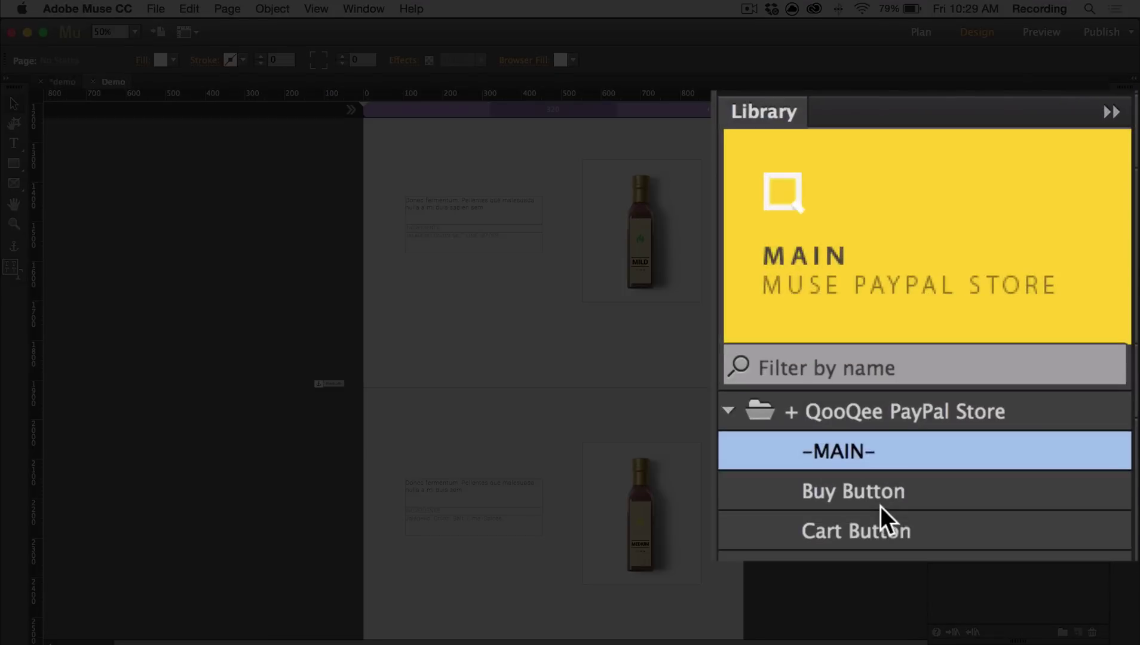
left_click(1007, 400)
left_click_drag(1007, 400, 589, 326)
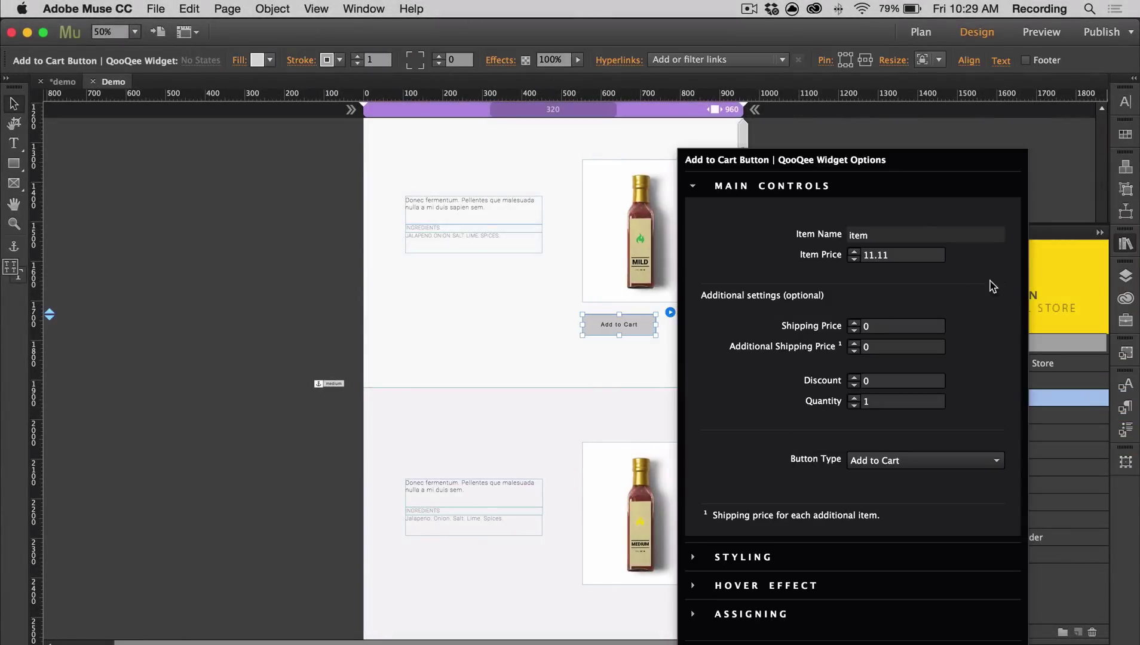
double_click(928, 235)
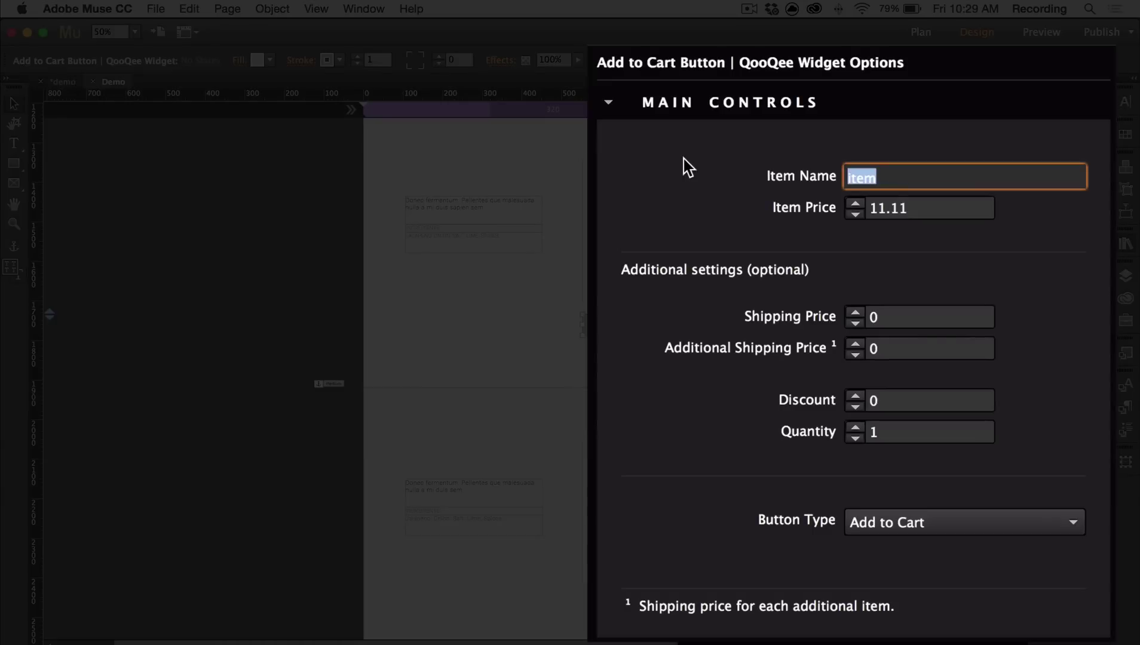
type("Mild")
key("Tab")
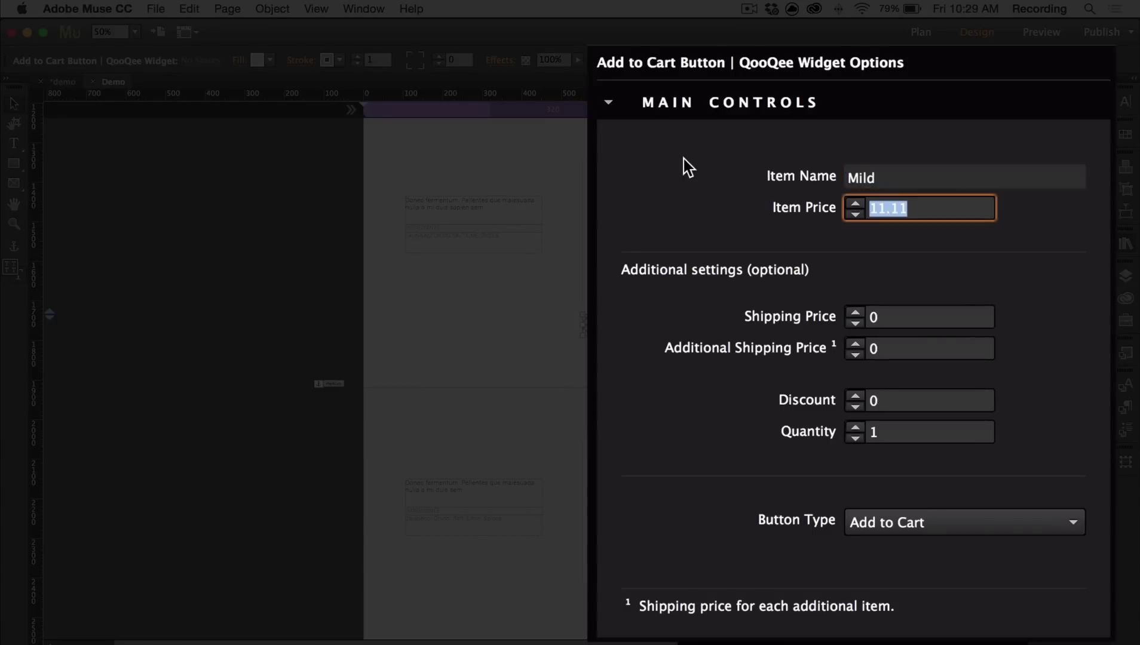
type("5")
Set the Mild button's shipping to 3, additional shipping 1, and keep type Add to Cart
left_click(873, 316)
type("3")
key("Tab")
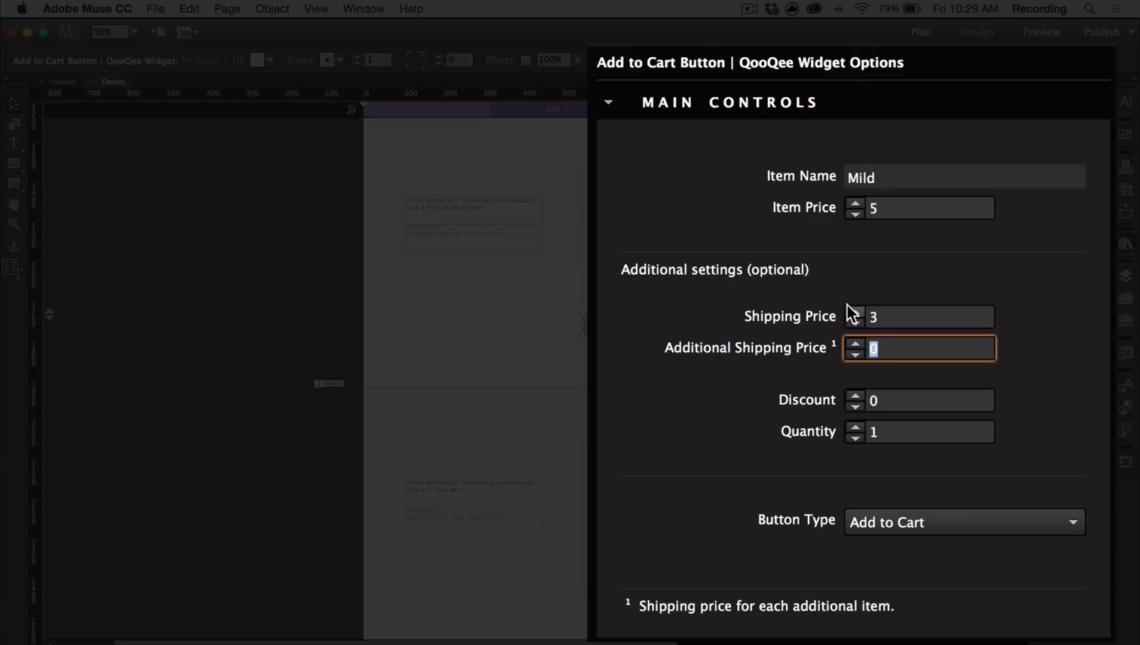
type("1")
left_click(951, 399)
key("Tab")
left_click(989, 526)
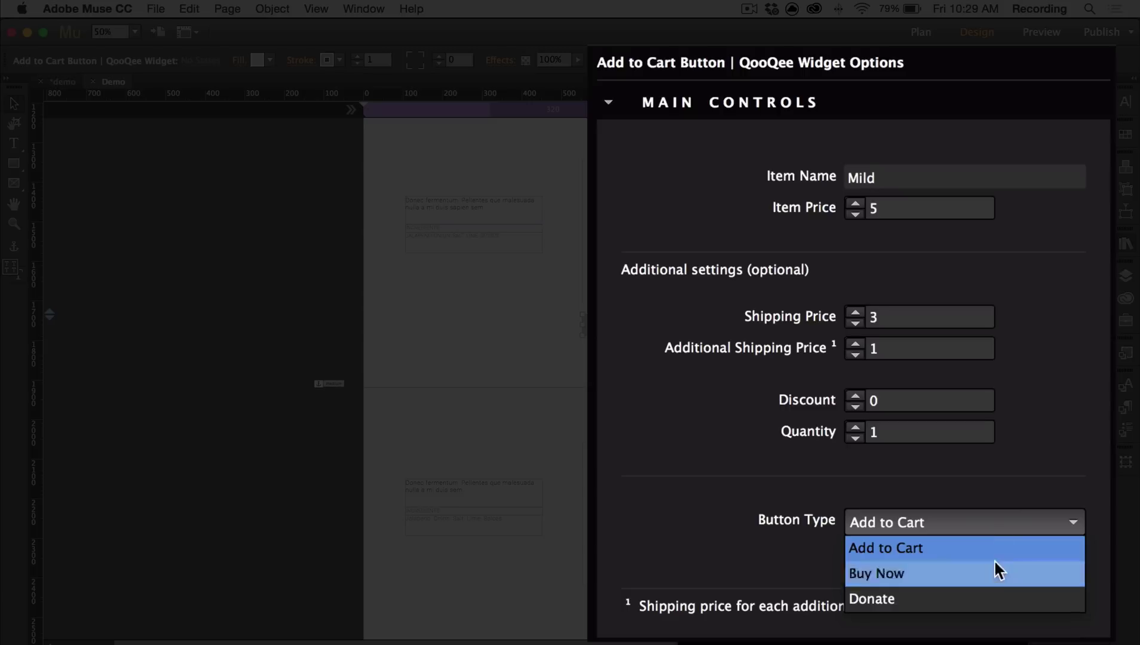
left_click(955, 548)
Add a second cart button named Medium and place an Item Variations widget in the Medium section
left_click(987, 398)
scroll(541, 359, "down", 5)
left_click_drag(987, 398, 570, 411)
double_click(886, 232)
type("Medium")
key("Return")
left_click(1050, 503)
left_click_drag(1050, 503, 394, 381)
left_click(482, 377)
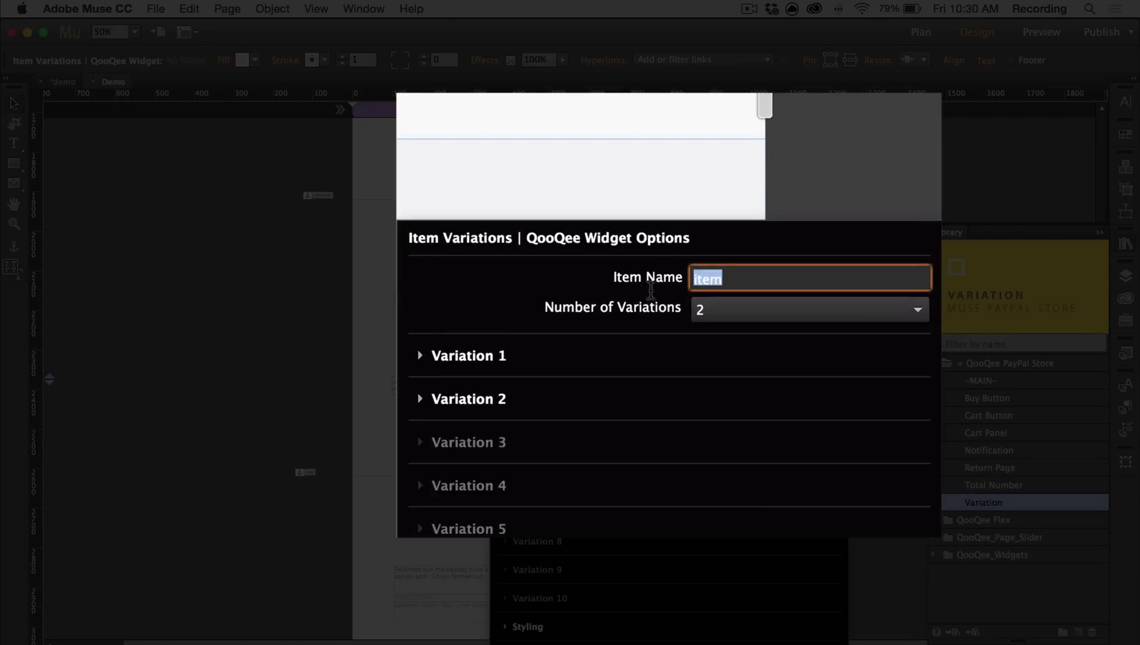
Name the variations item Medium and set Variation 1 to Small, price 5, label '$5 - Small'
type("Medium")
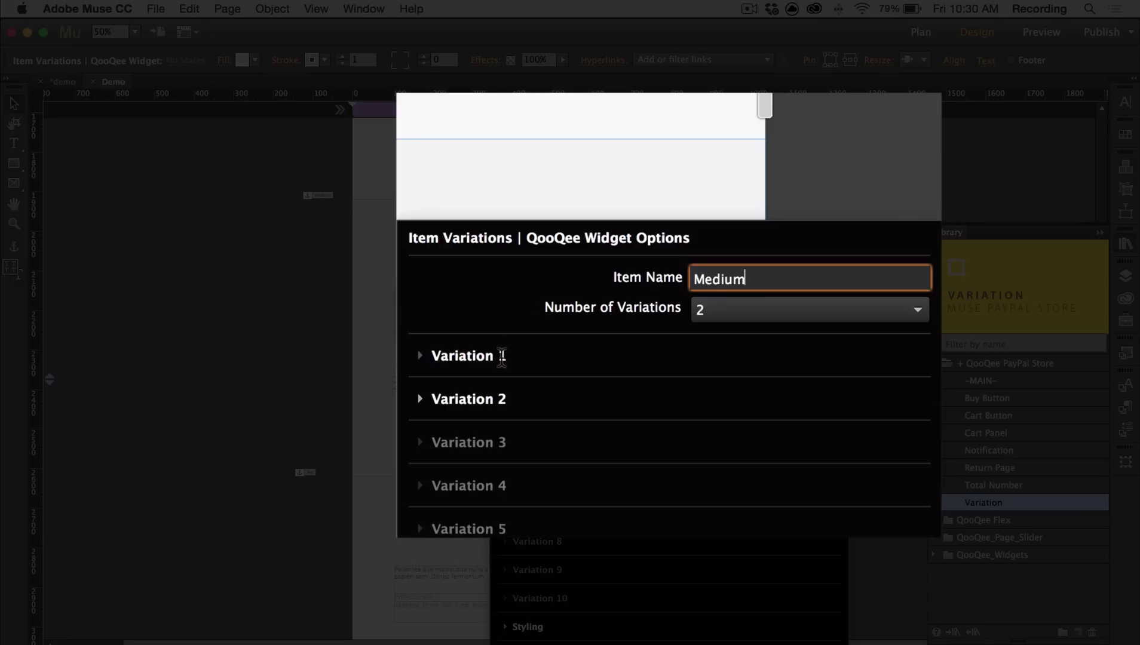
left_click(501, 356)
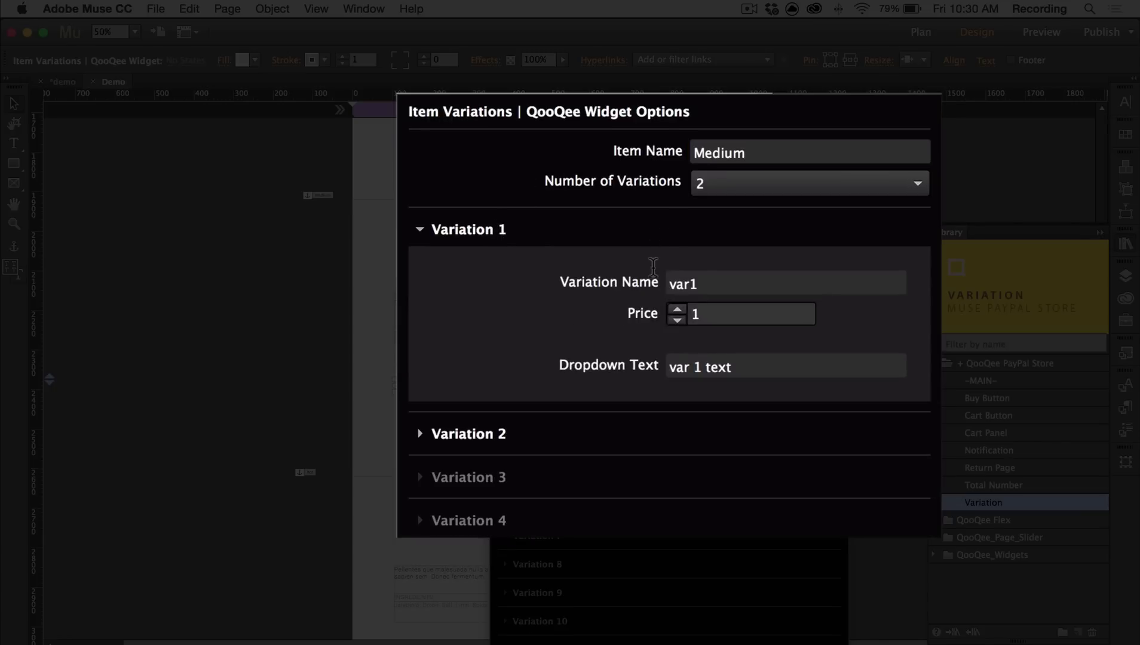
left_click(707, 282)
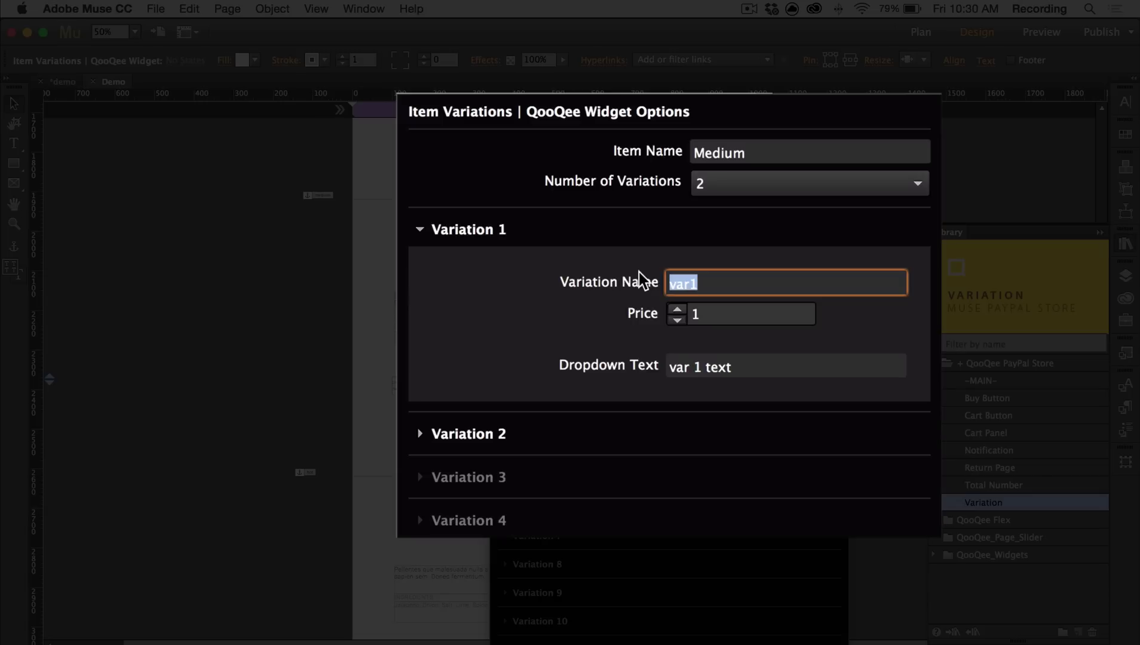
type("Small")
key("Tab")
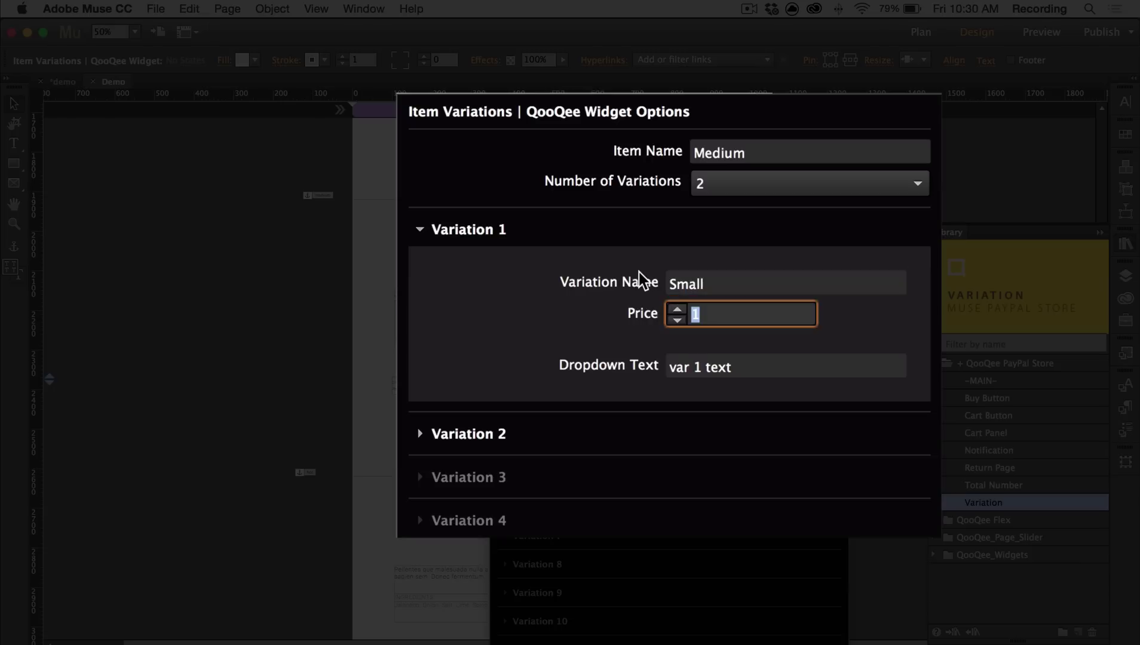
type("5")
key("Tab")
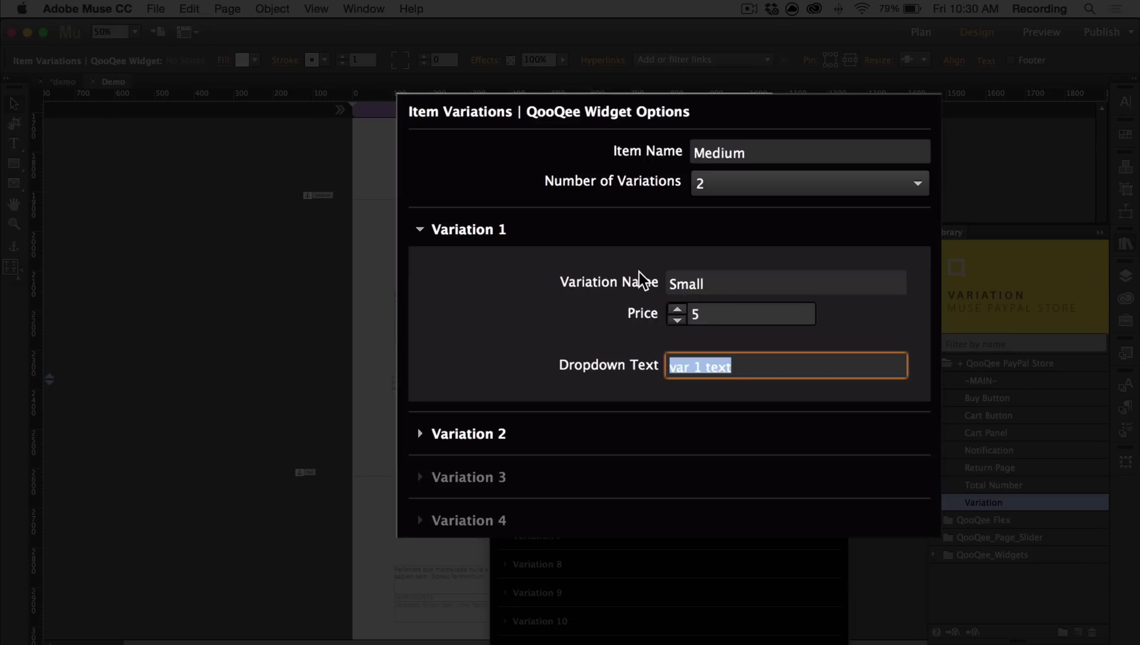
type("$5 - ")
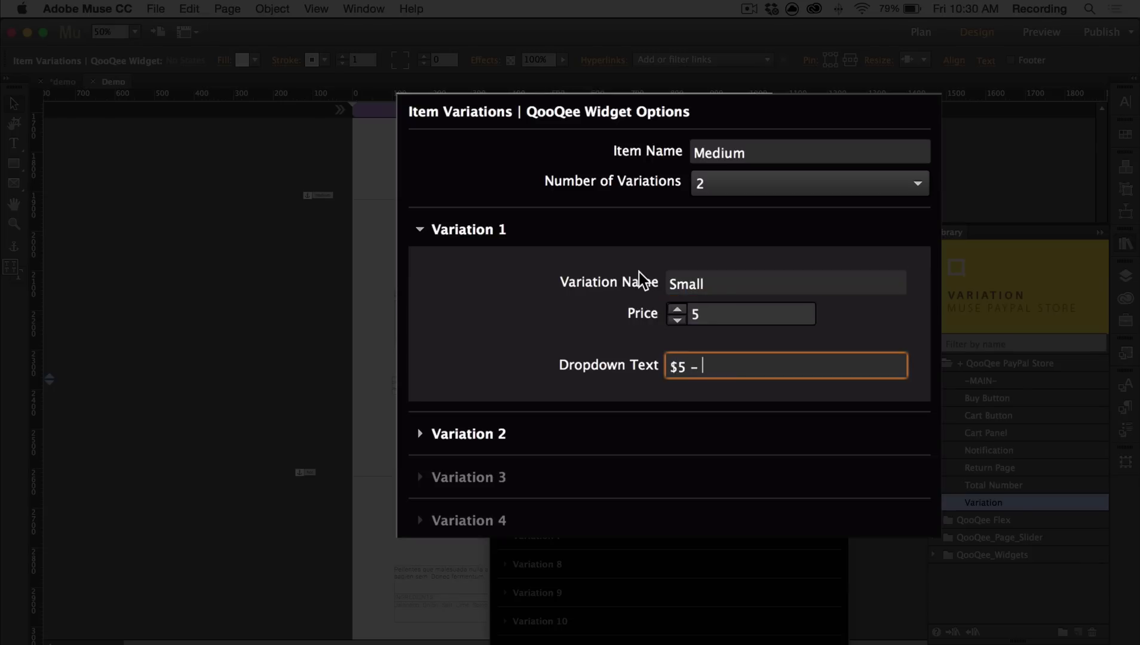
type("Small")
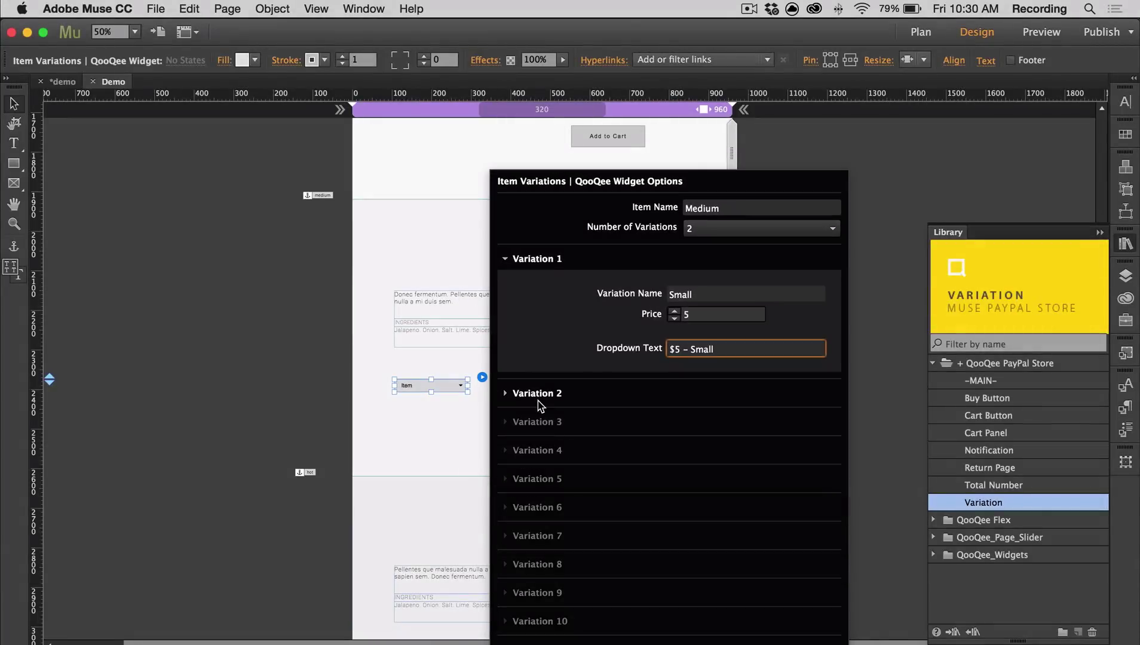
Set Variation 2 to Large, price 10, label '$10 - Large'
left_click(539, 396)
key("Tab")
type("Large")
key("Tab")
type("10")
key("Tab")
type("$10 - Large")
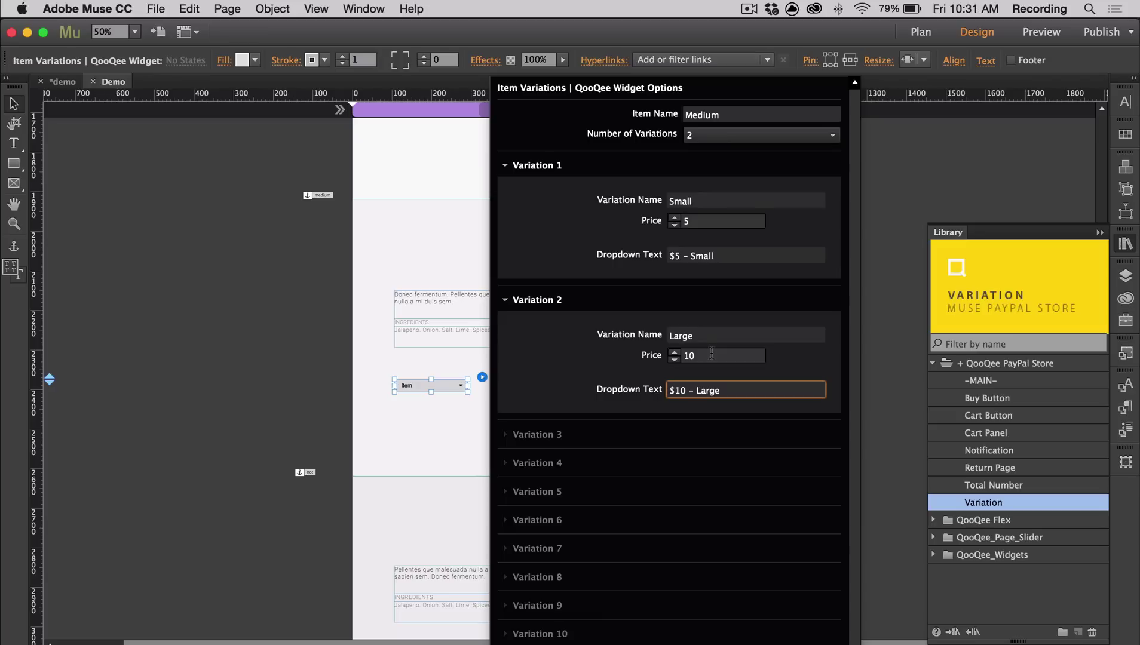
Change the Medium Add to Cart button's item price from 11.11 to 0
key("Escape")
left_click(643, 419)
left_click(659, 406)
left_click(863, 254)
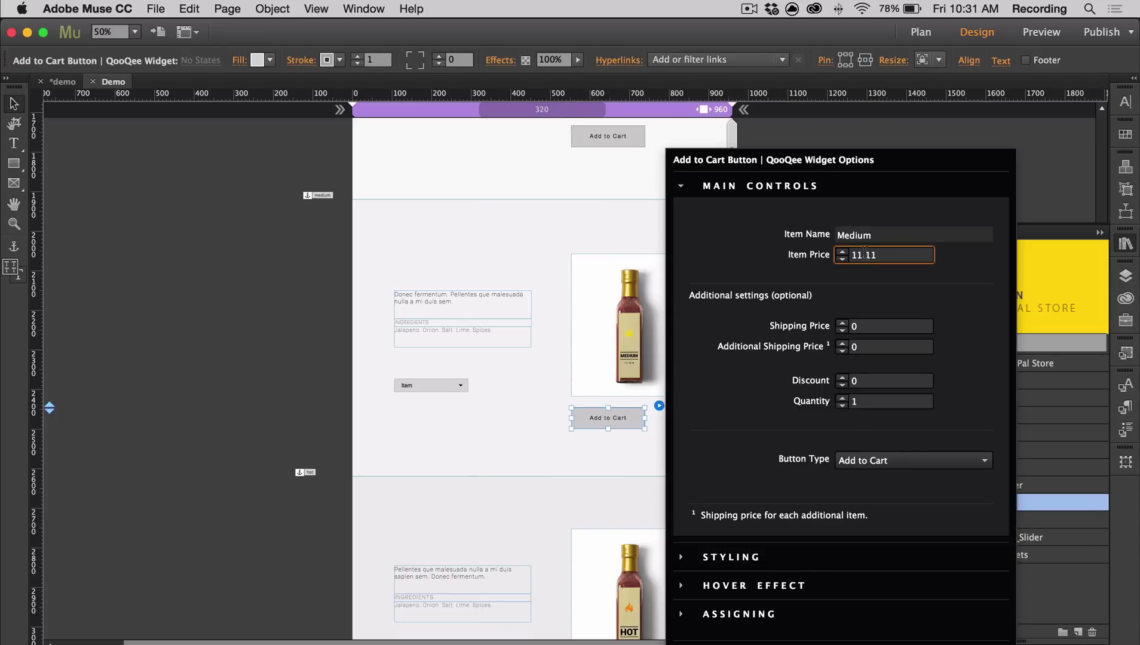
left_click_drag(878, 254, 851, 256)
type("0")
Drag a Cart Button and a Total Number widget from the Library onto the page
left_click(1056, 201)
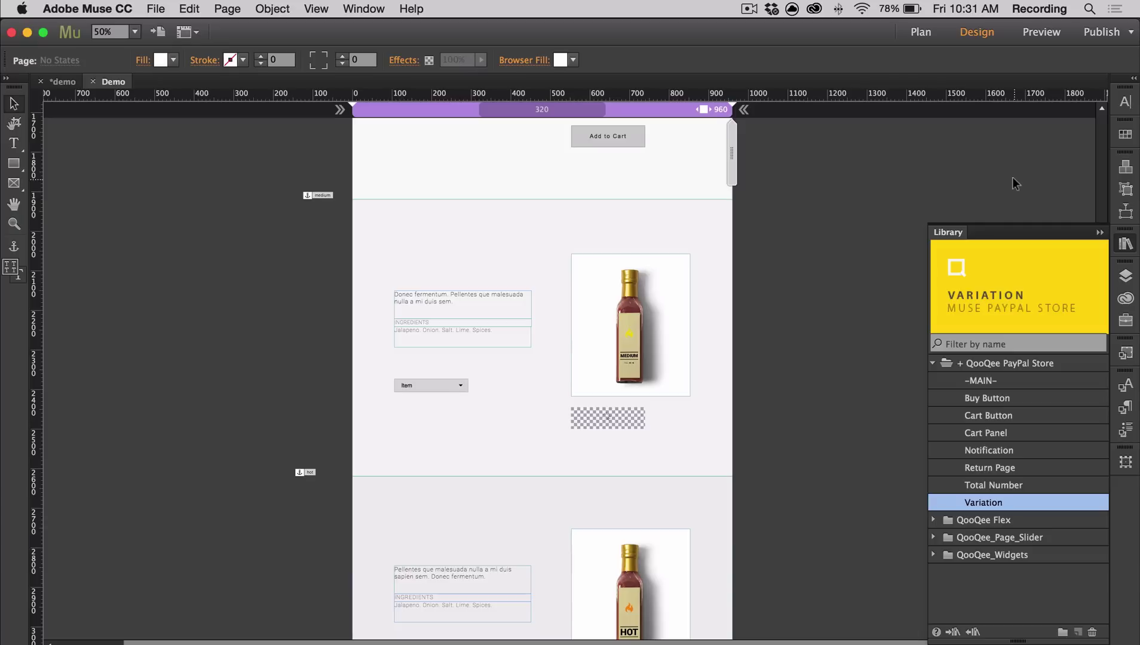
scroll(941, 194, "up", 10)
scroll(942, 194, "up", 3)
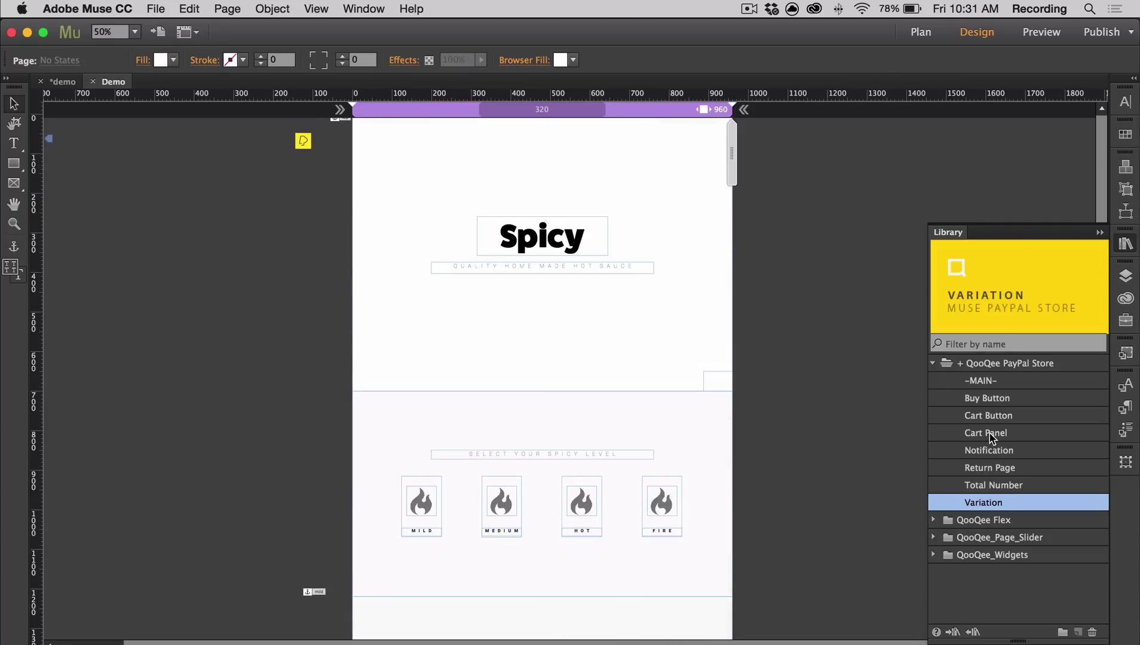
left_click(990, 418)
left_click_drag(990, 422, 357, 123)
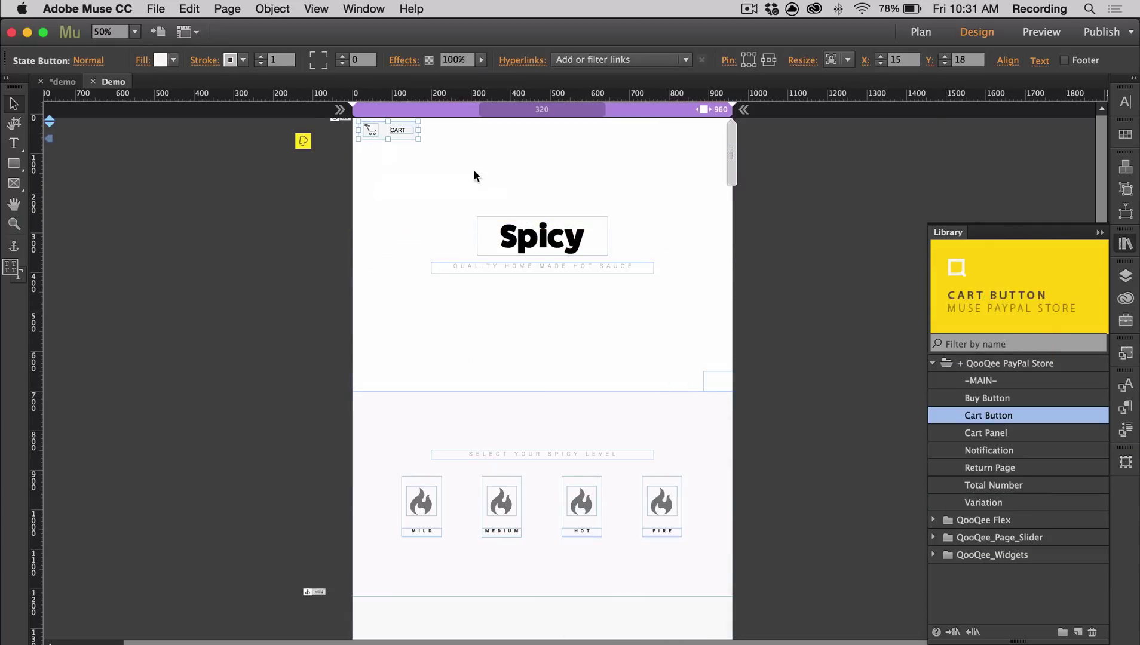
left_click(1006, 487)
left_click_drag(1008, 493, 438, 136)
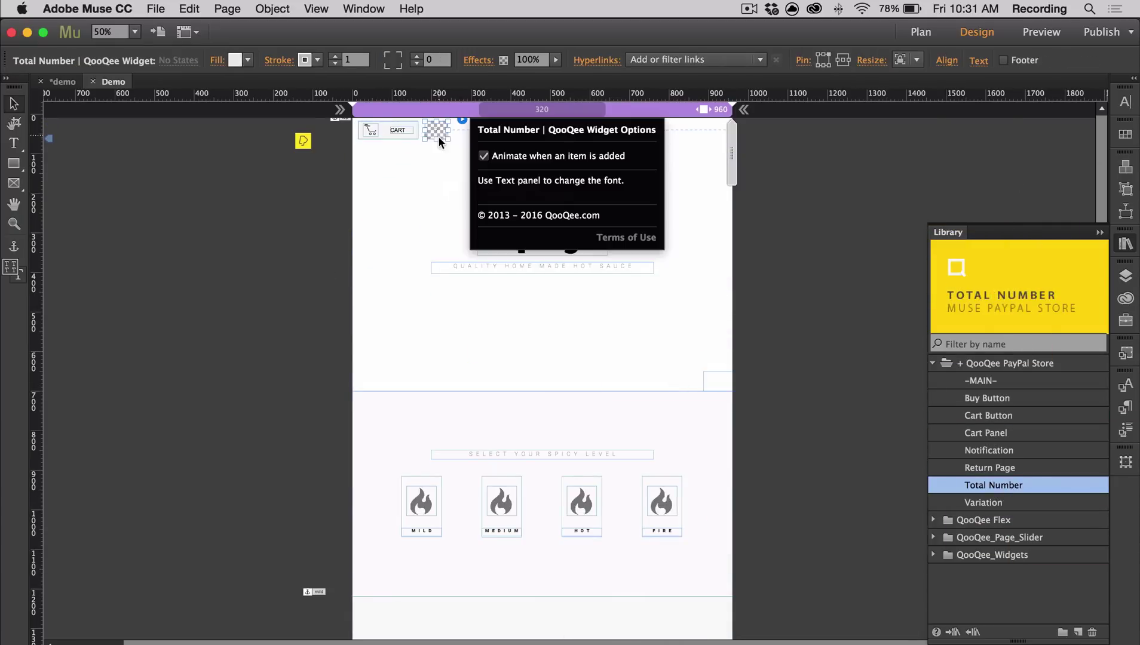
Nest the Total Number counter inside the CART button and move the group to X 0, Y 0
left_click(435, 169)
key("super+1")
left_click(341, 168)
left_click_drag(341, 168, 429, 253)
left_click(389, 170)
left_click_drag(389, 170, 394, 264)
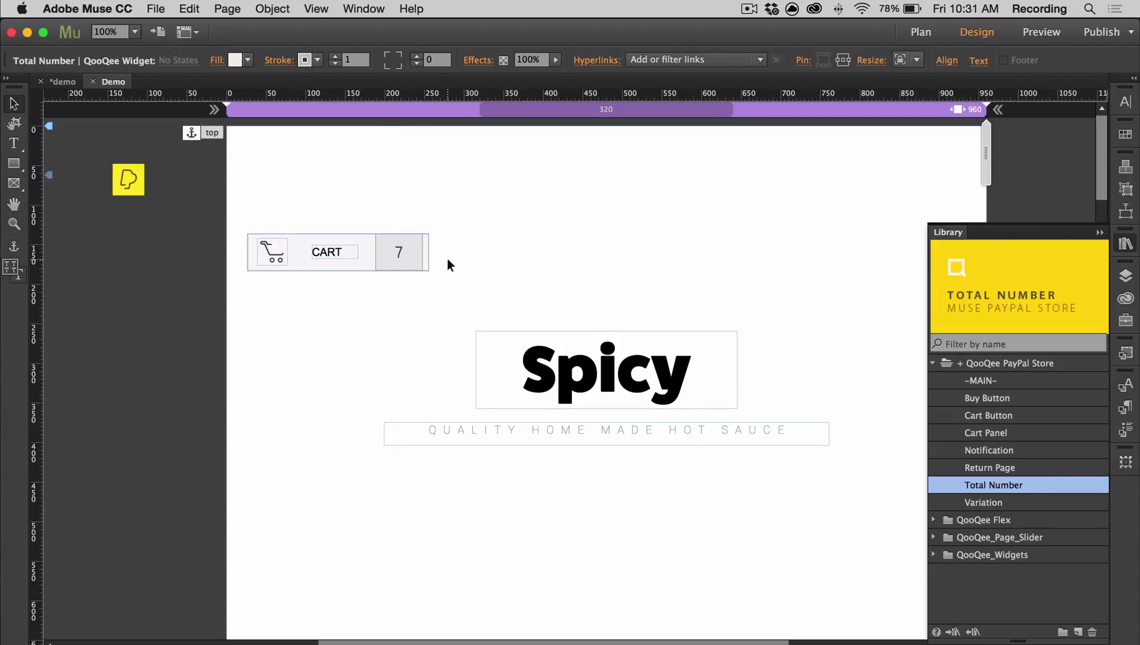
left_click(411, 247)
left_click(411, 246)
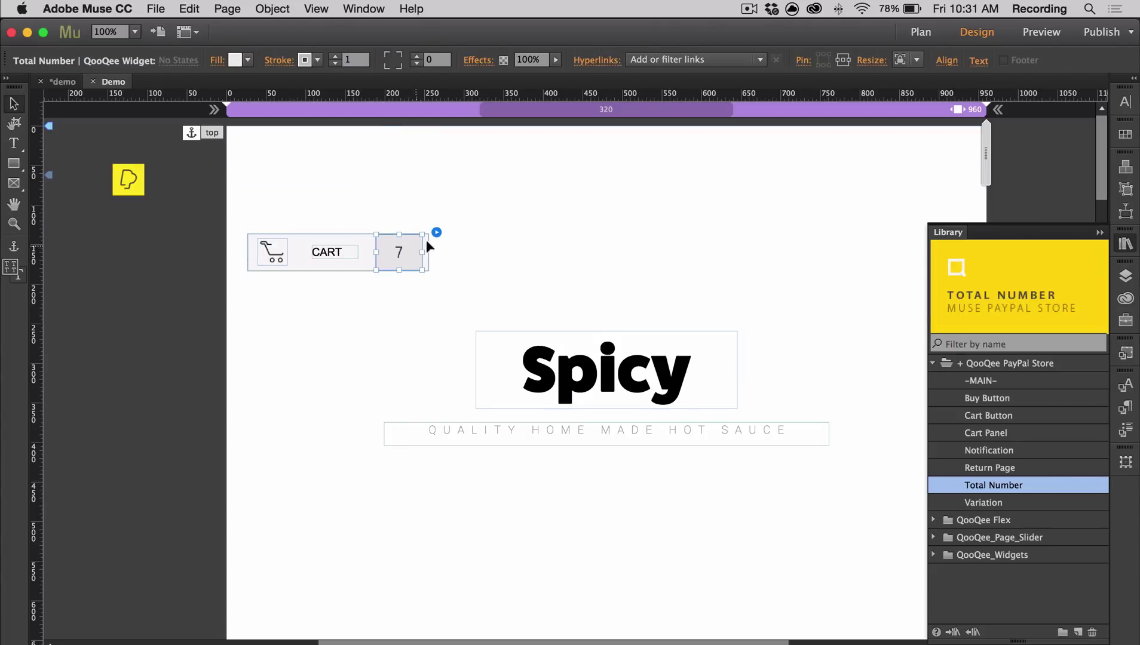
left_click(467, 246)
left_click_drag(386, 263, 343, 153)
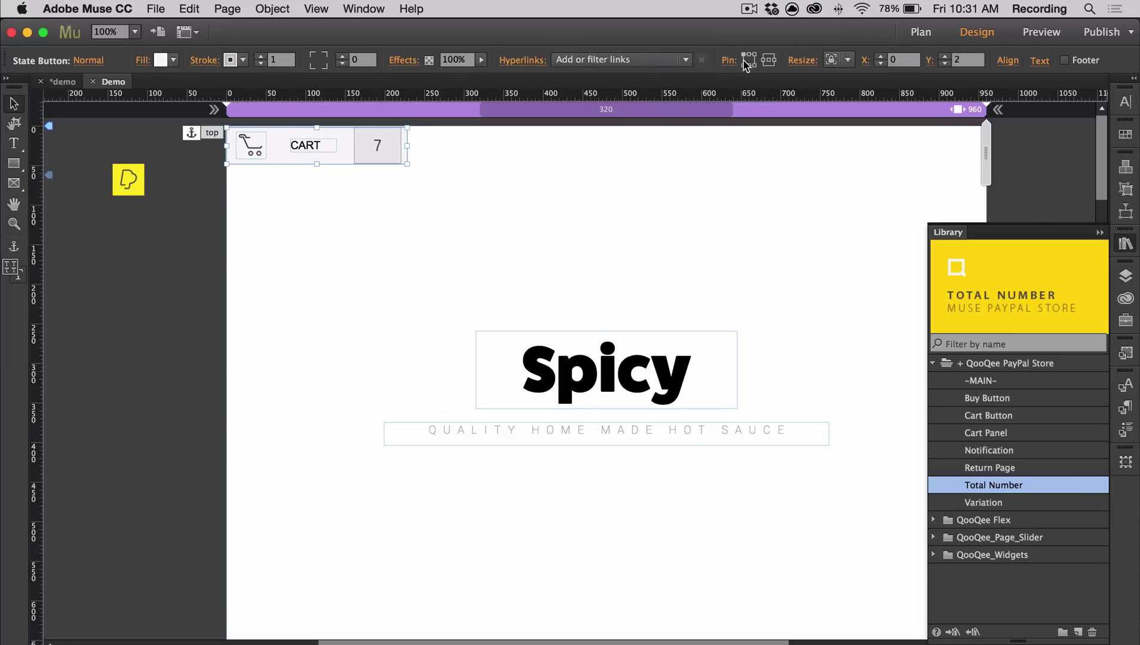
left_click(711, 212)
Place a Cart Panel and a Notification widget on the pasteboard beside the Demo page
scroll(504, 325, "left", 10)
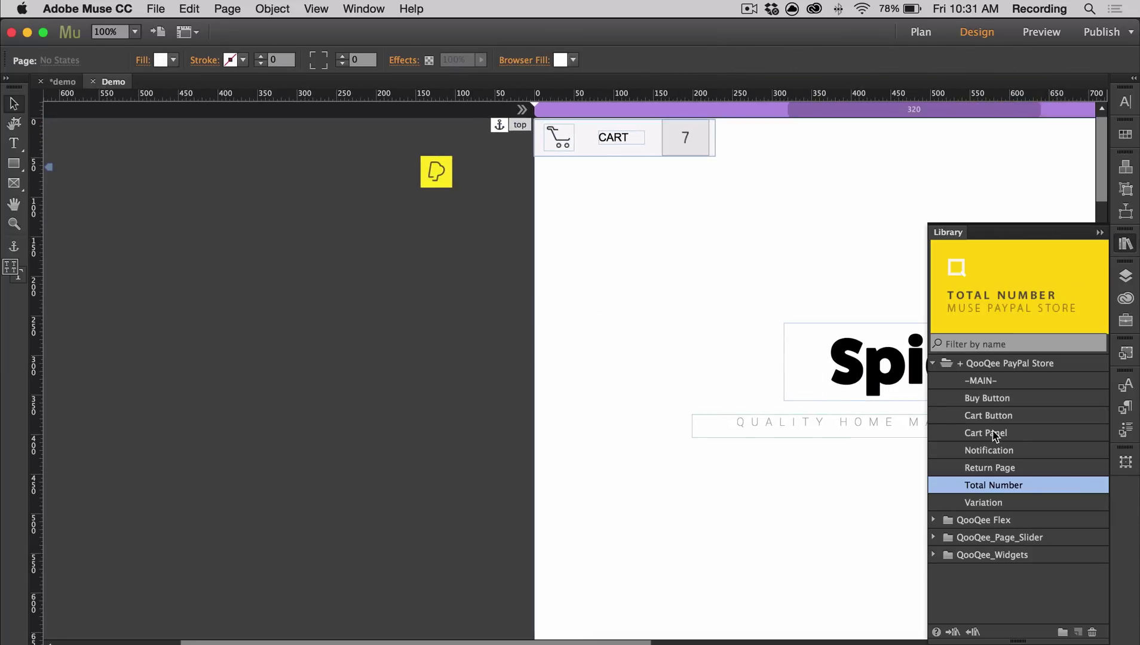
left_click_drag(994, 435, 63, 206)
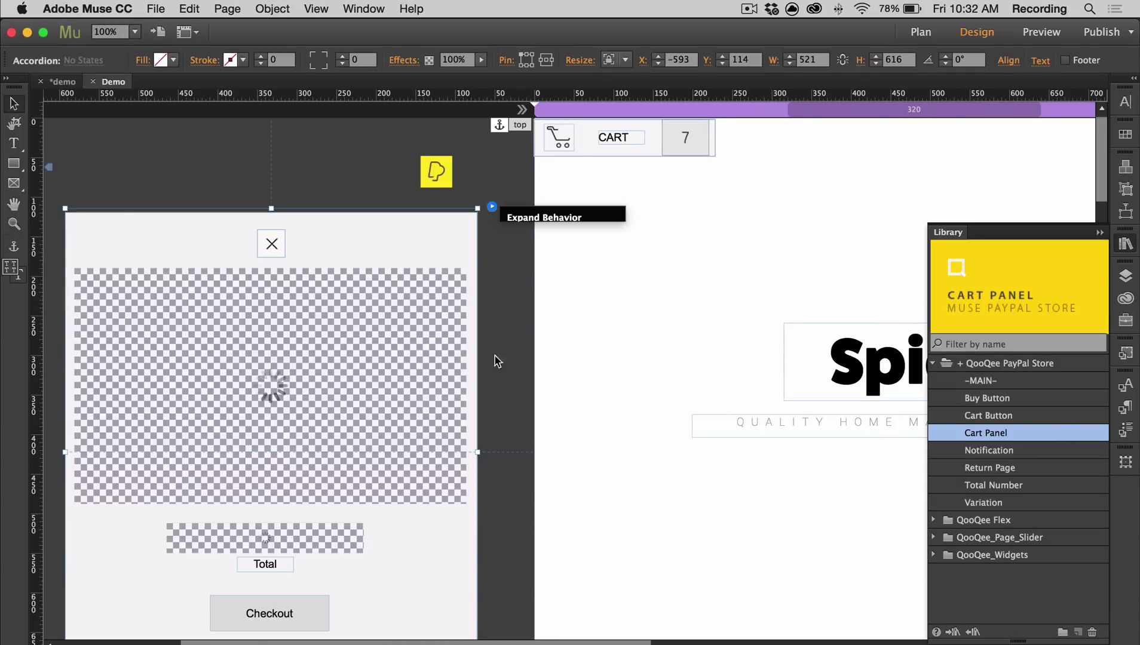
left_click(681, 562)
scroll(717, 538, "down", 15)
scroll(717, 538, "left", 4)
left_click_drag(989, 450, 167, 300)
key("super+minus")
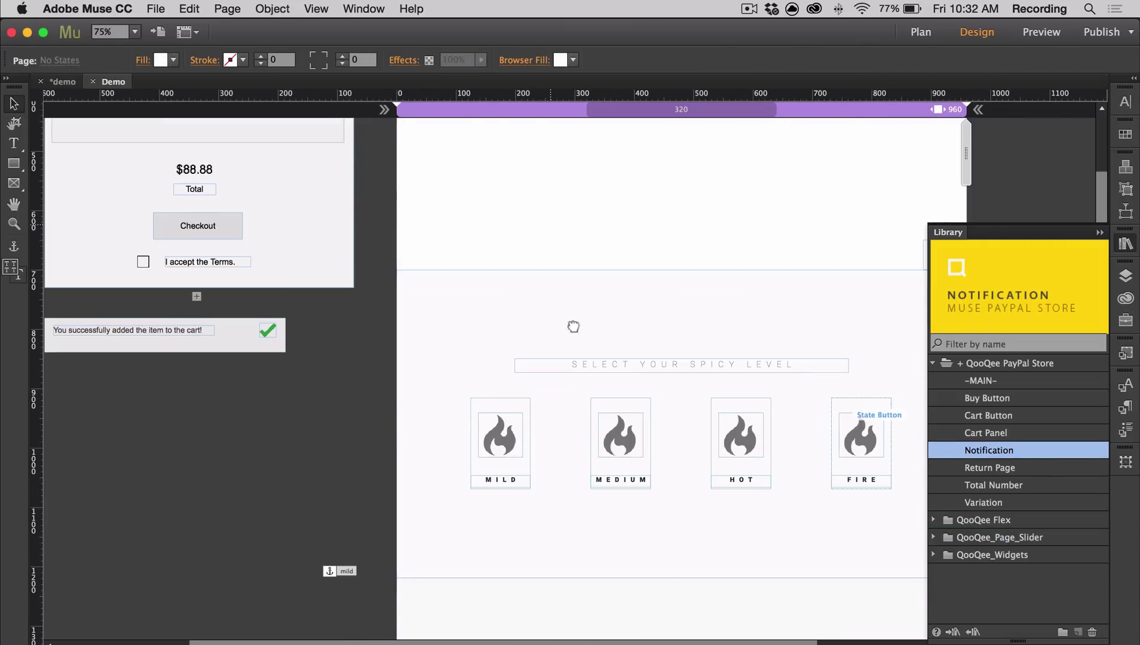
left_click_drag(574, 326, 645, 592)
Add a Return Page widget to the Return page, then go back to the Demo page
left_click(921, 32)
double_click(241, 185)
left_click_drag(990, 467, 141, 134)
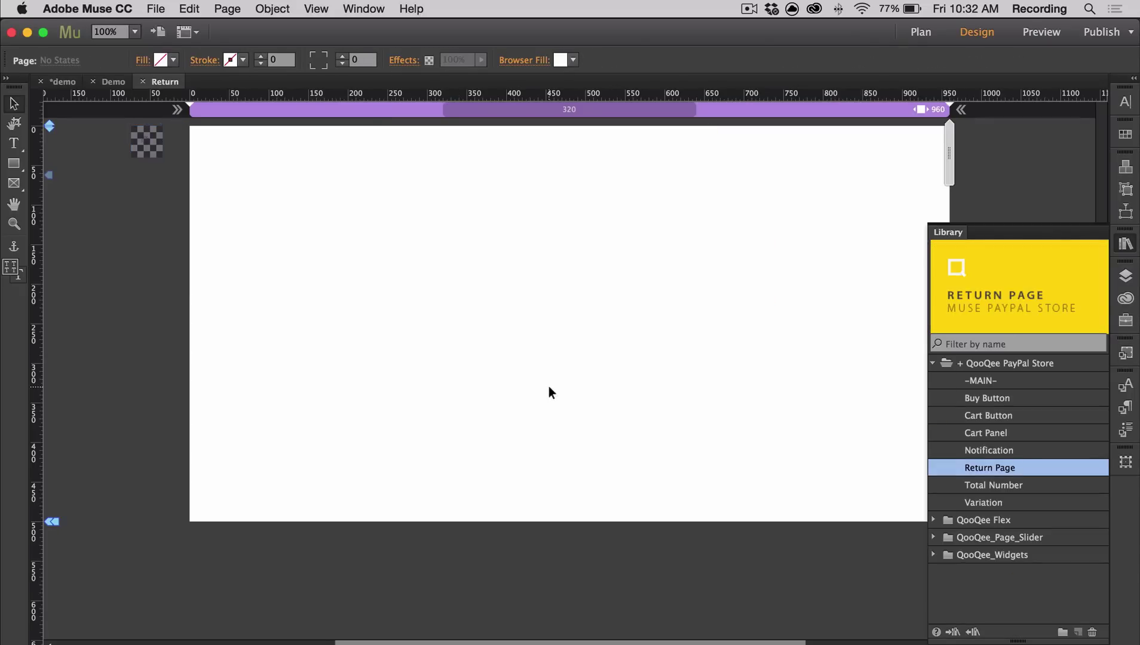
key("ctrl+shift+Tab")
scroll(382, 245, "down", 4)
scroll(382, 245, "right", 5)
Preview the page in Chrome and remove both Mild items from the cart
key("ctrl+minus")
key("ctrl+shift+e")
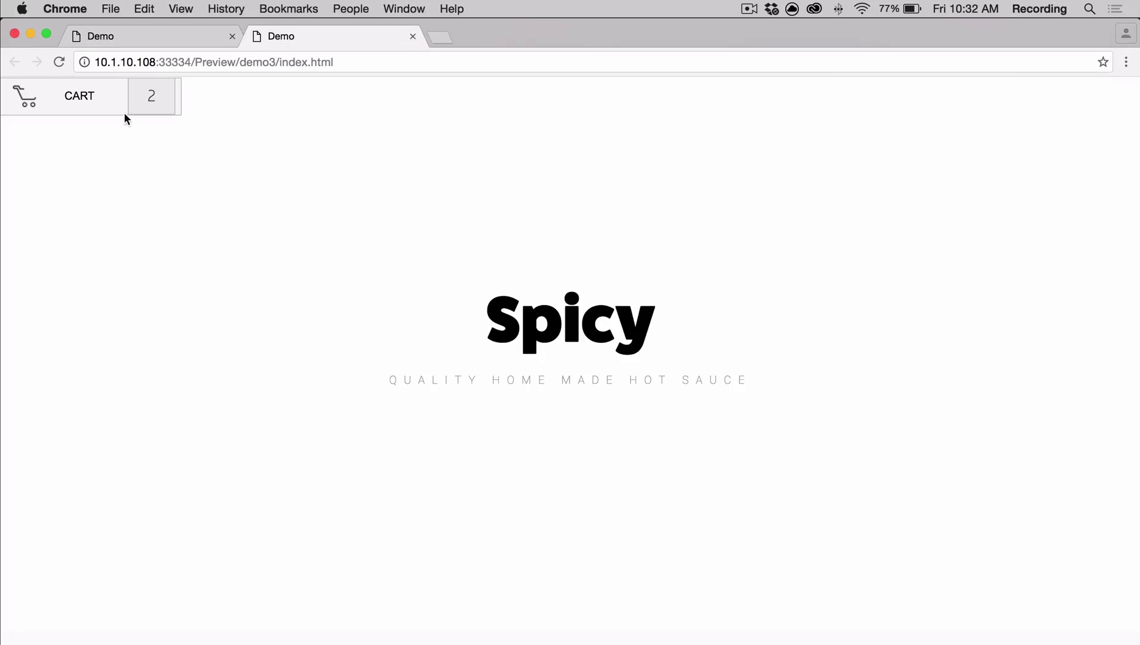
left_click(120, 112)
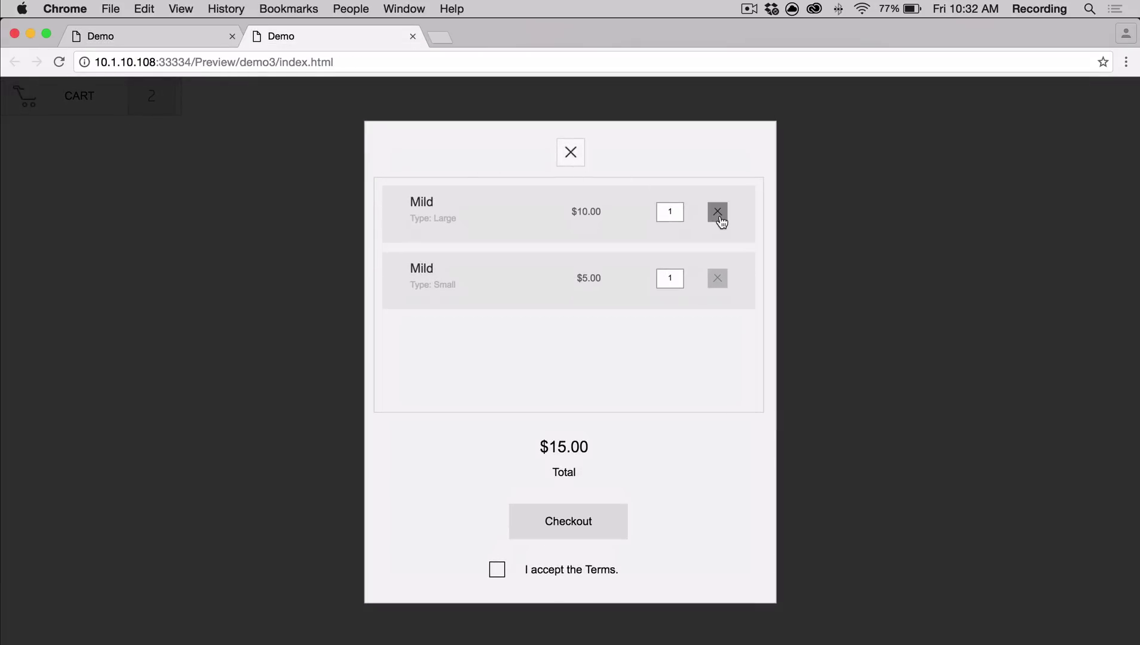
left_click(717, 211)
left_click(717, 212)
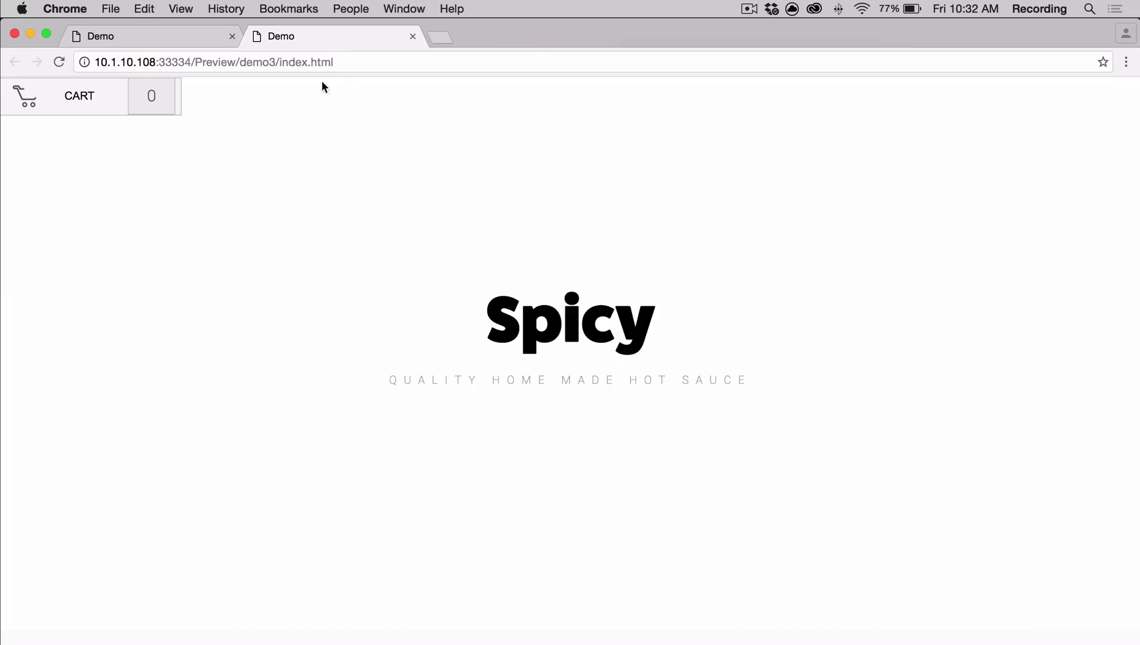
Add the Mild sauce plus the Medium sauce in Small and $10 - Large to the cart
scroll(221, 142, "down", 15)
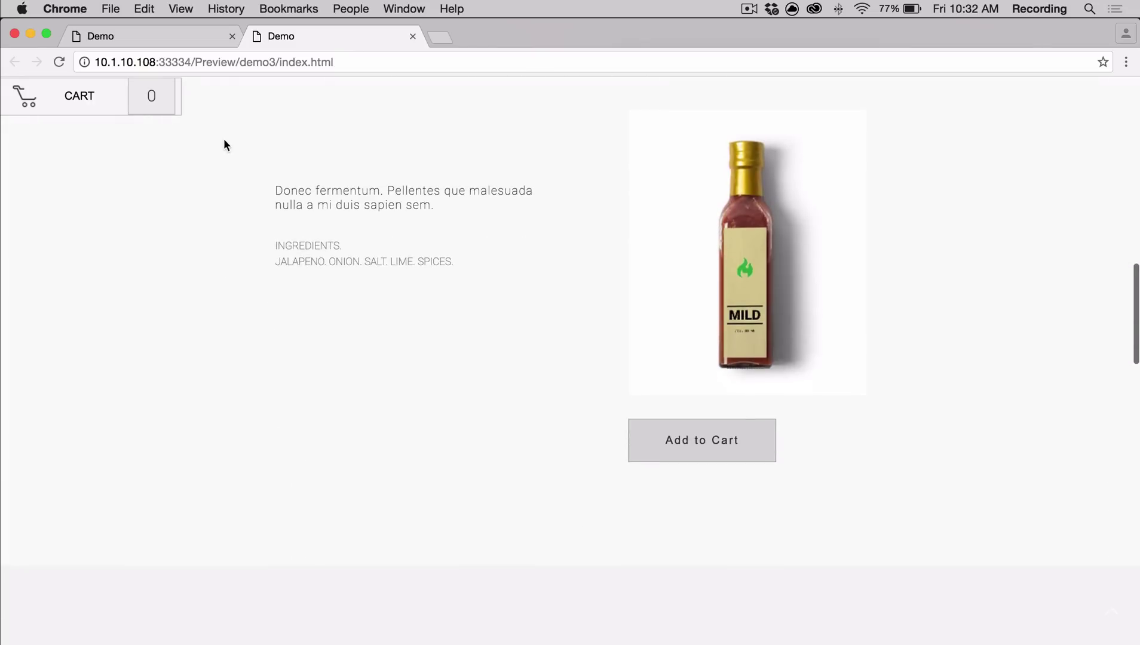
left_click(717, 461)
scroll(596, 402, "down", 5)
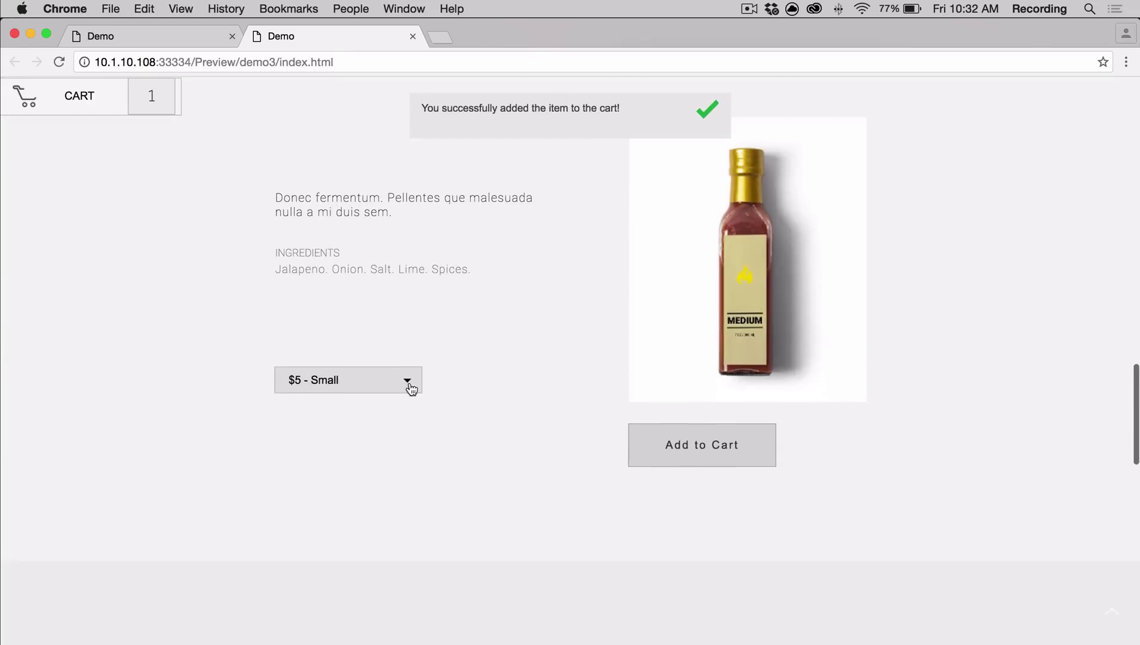
left_click(406, 383)
left_click(394, 442)
left_click(677, 449)
Review the cart, accept the terms and proceed to PayPal checkout
left_click(157, 102)
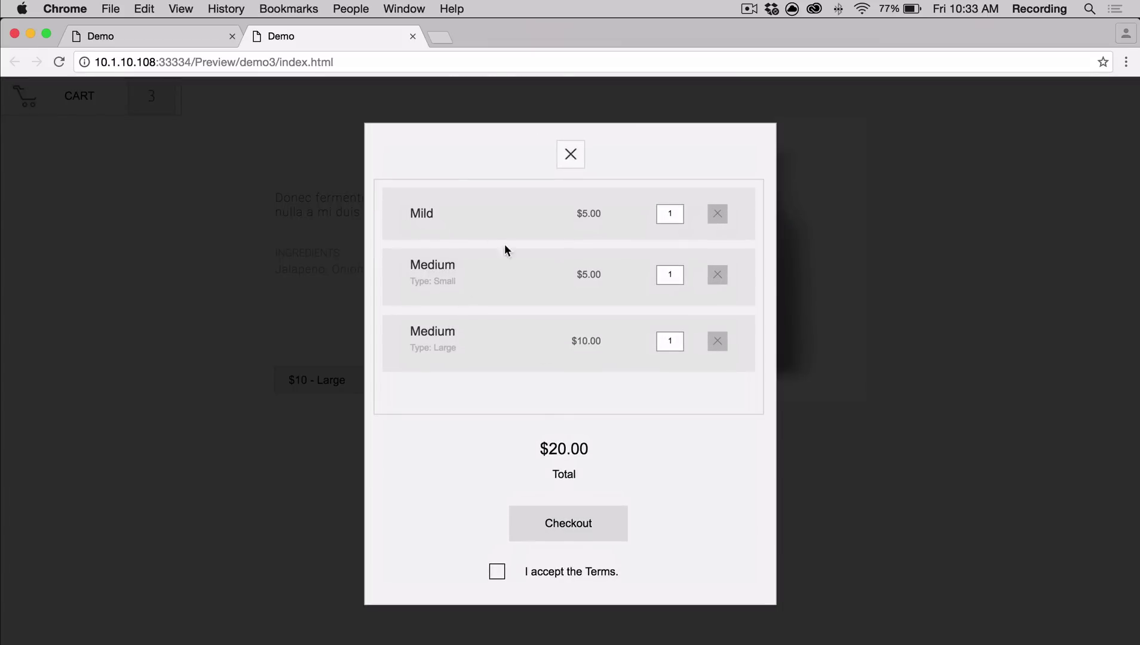
left_click(499, 571)
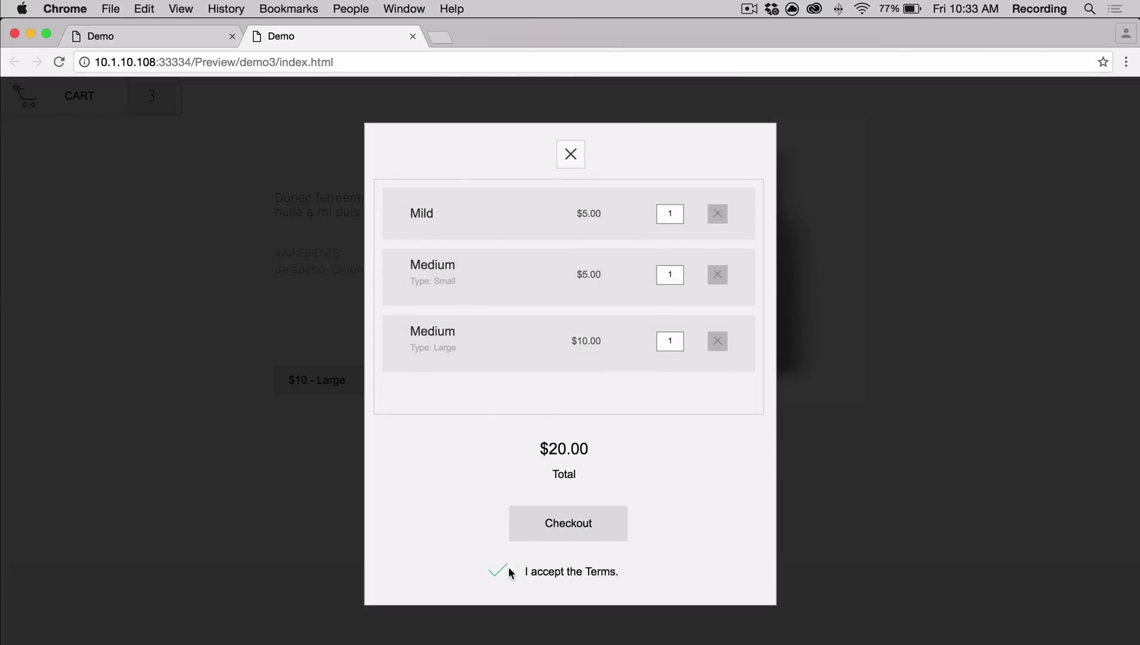
left_click(554, 528)
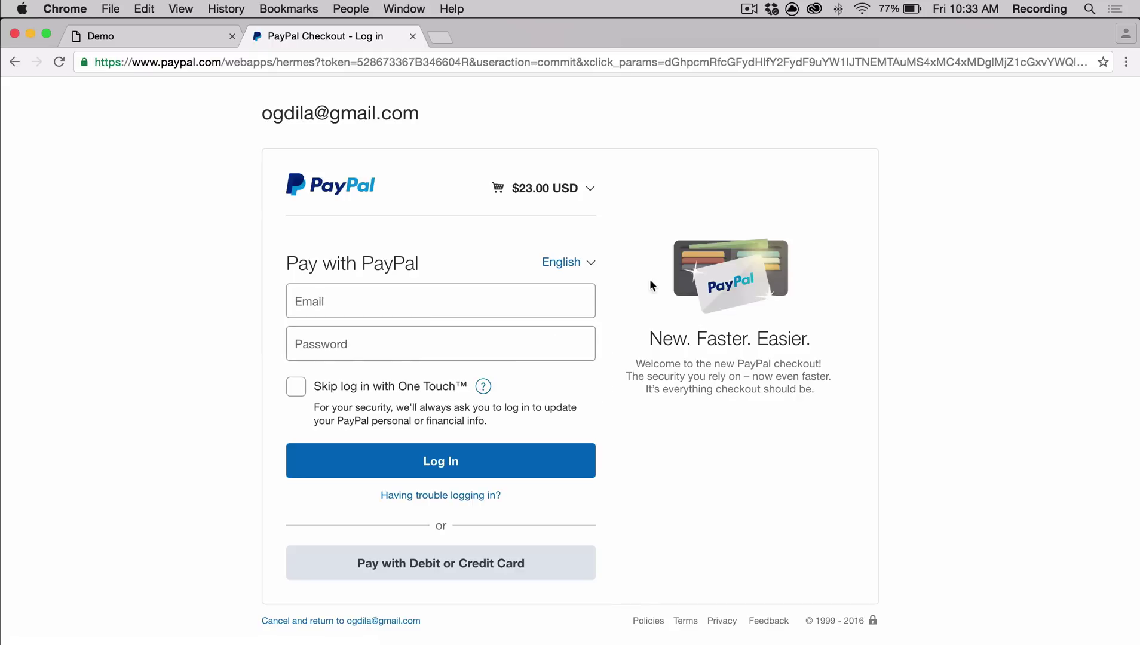
left_click(594, 187)
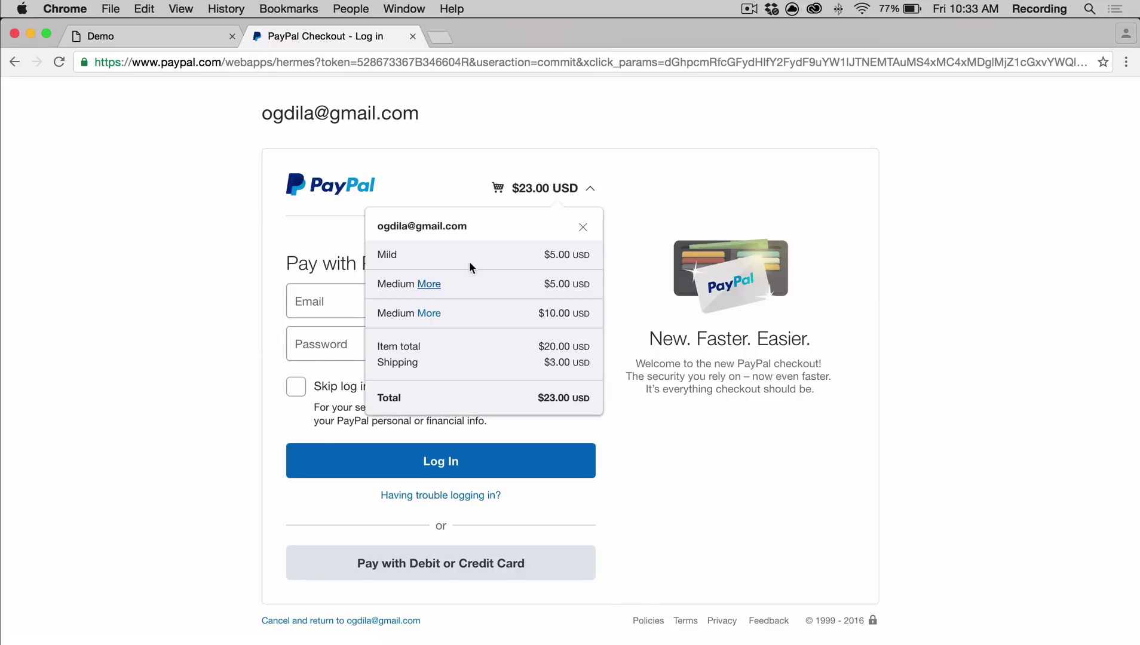
left_click(425, 313)
left_click(426, 284)
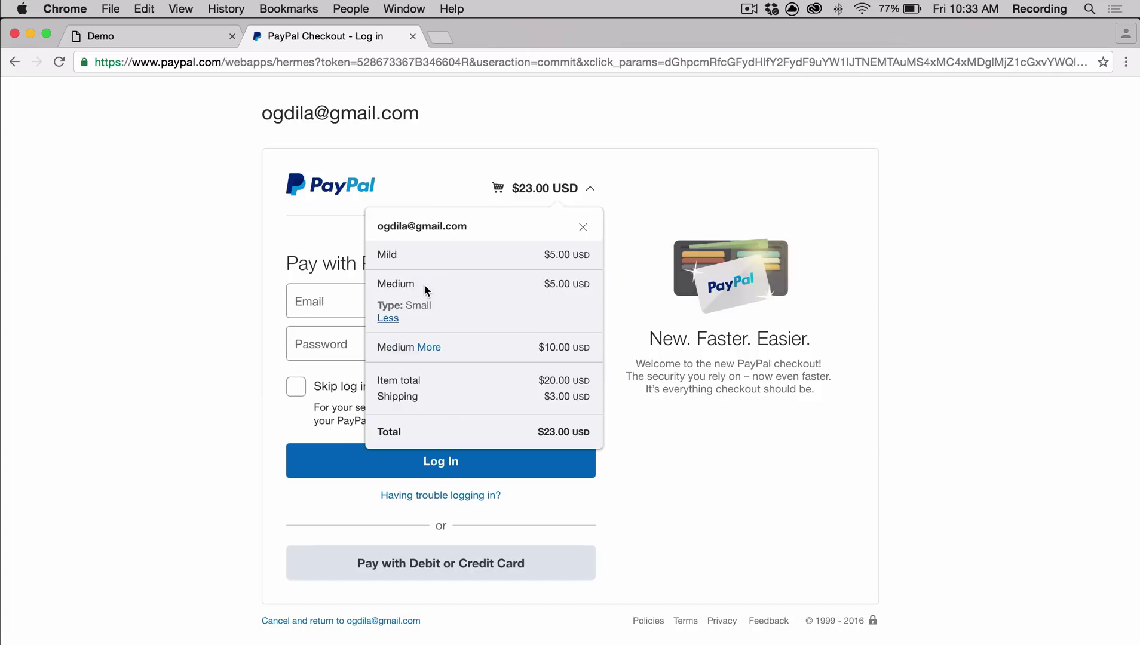
left_click(740, 493)
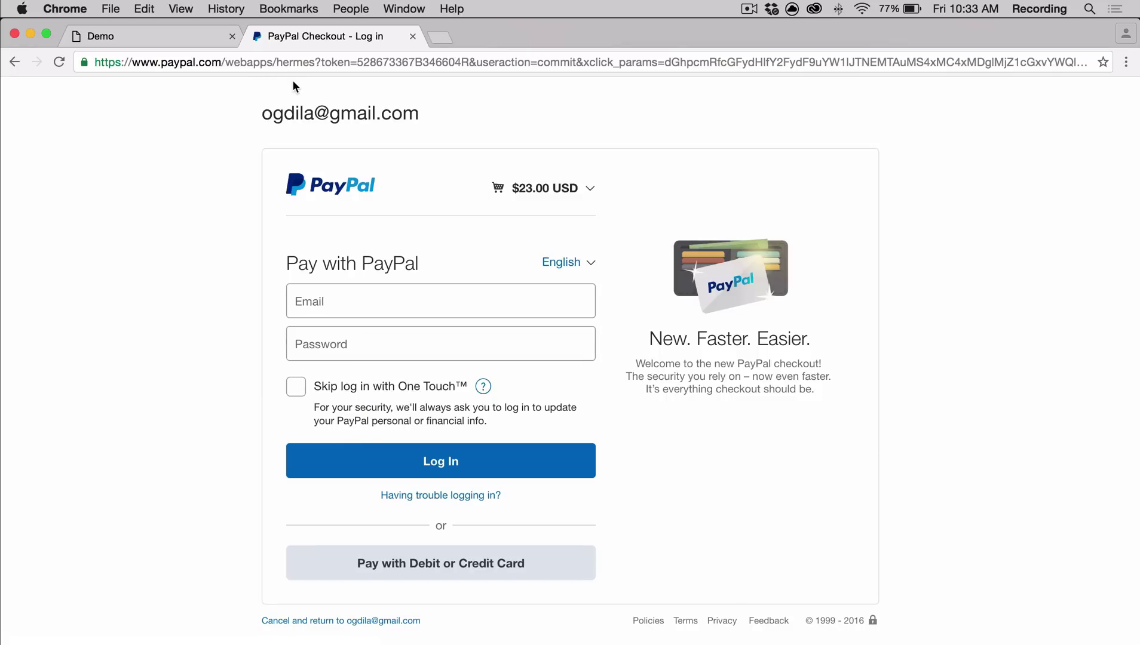